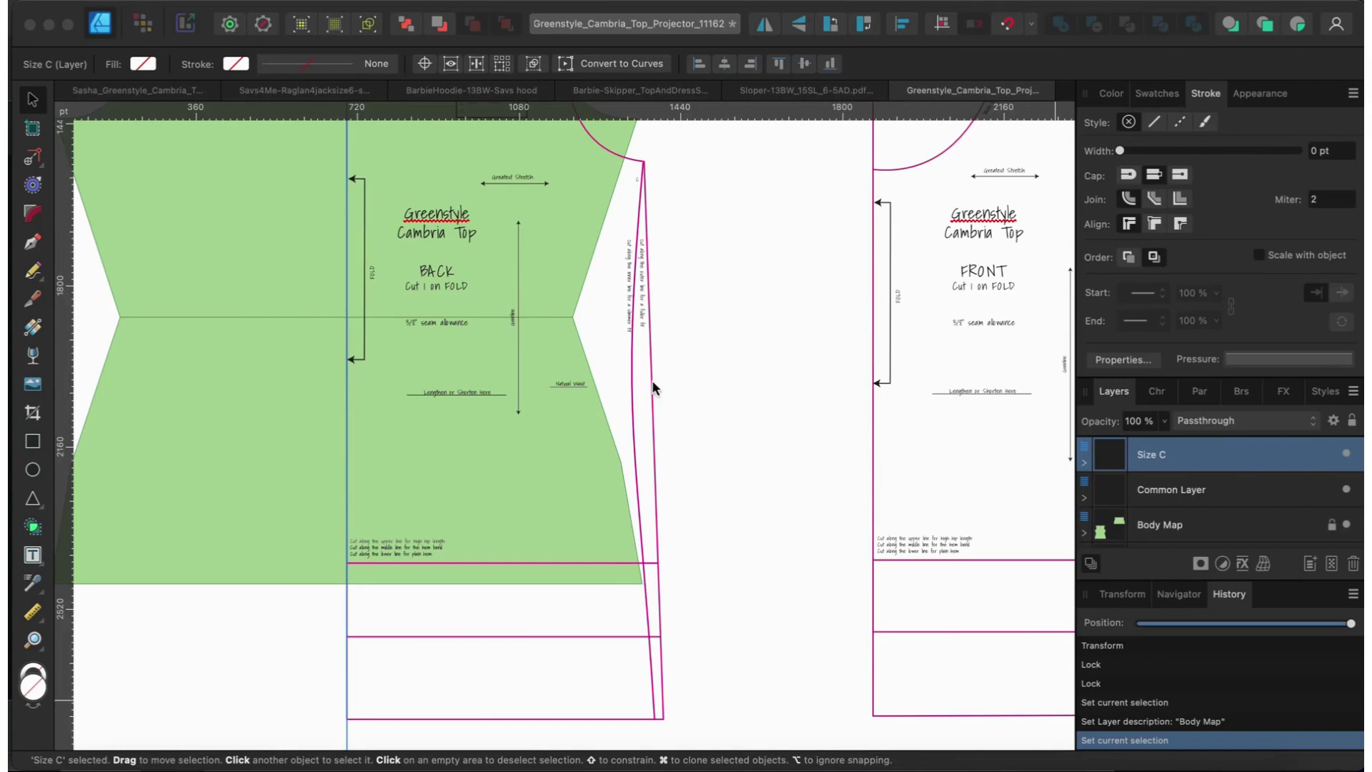
Break the front bodice outline curve at the shoulder node atop the side seam
click(650, 359)
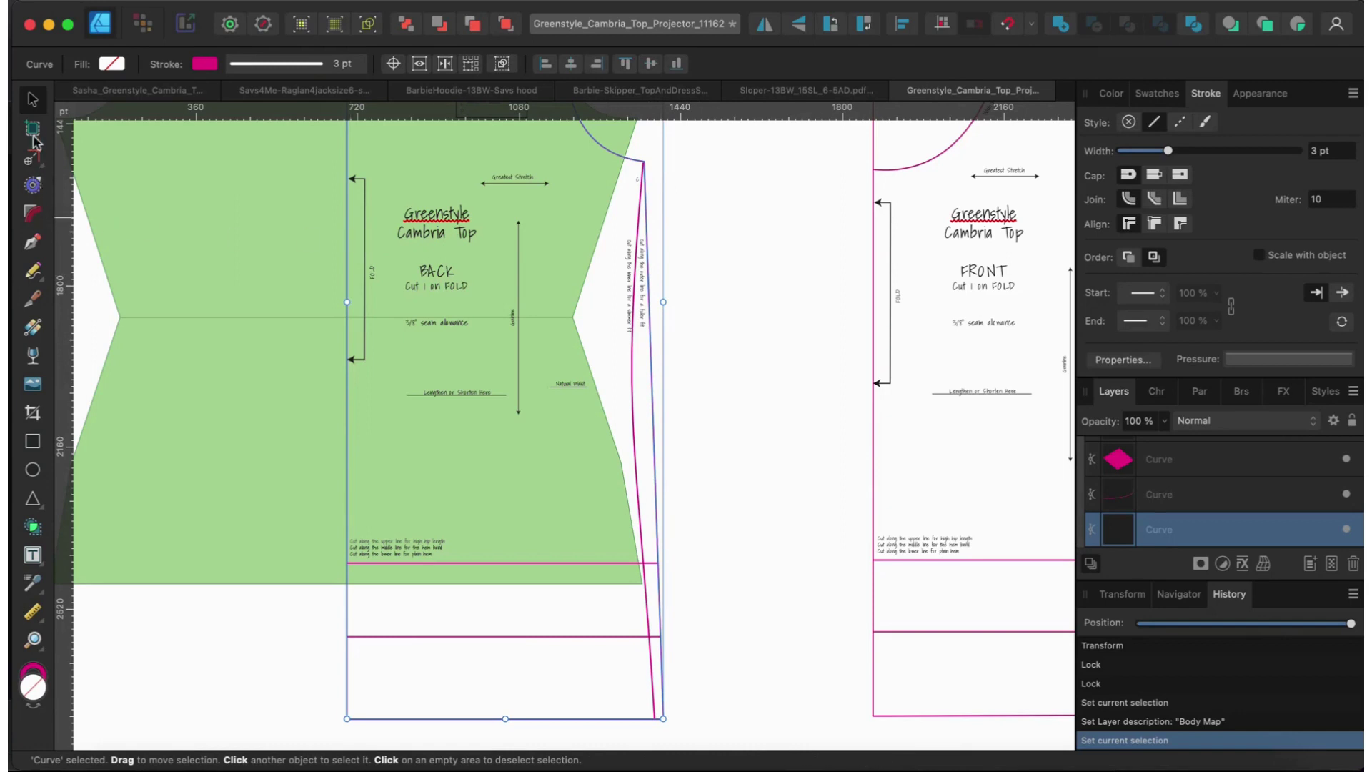
double_click(643, 306)
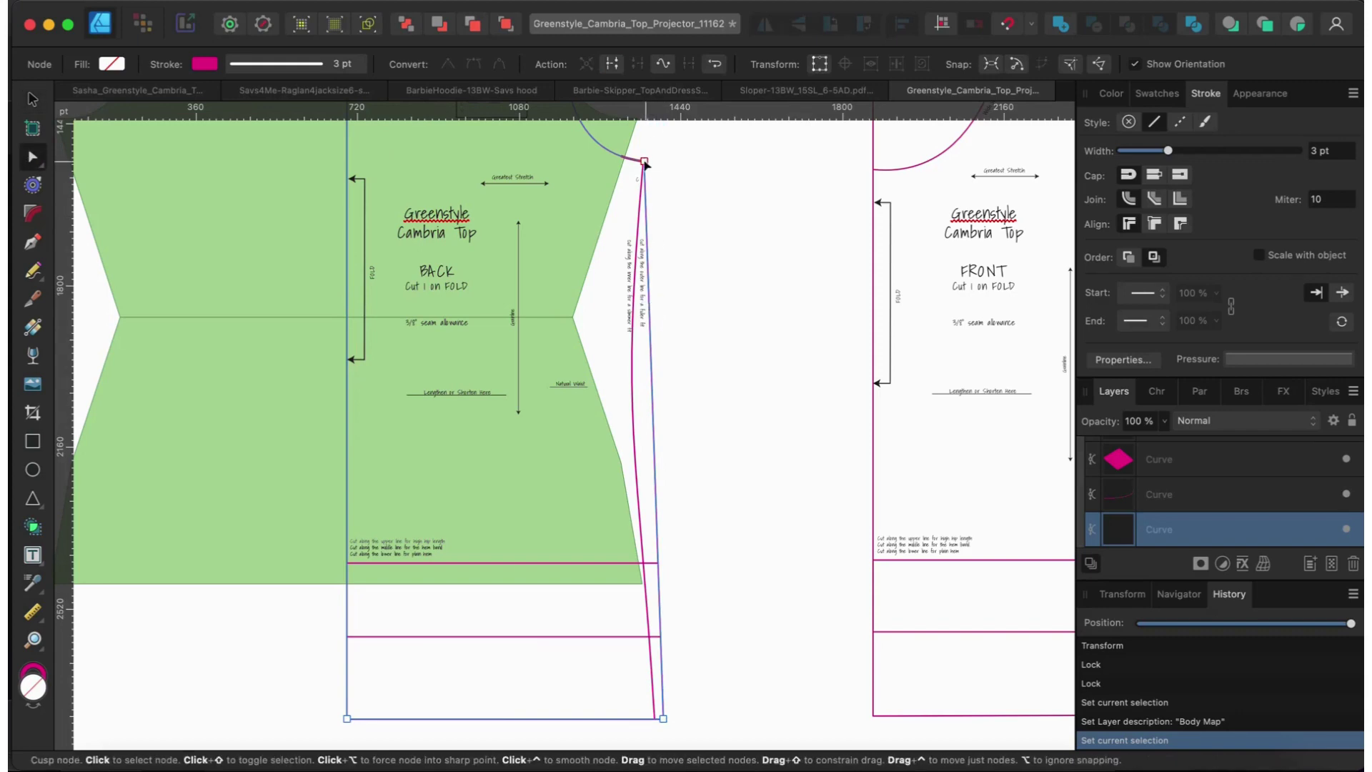
click(644, 160)
right_click(645, 163)
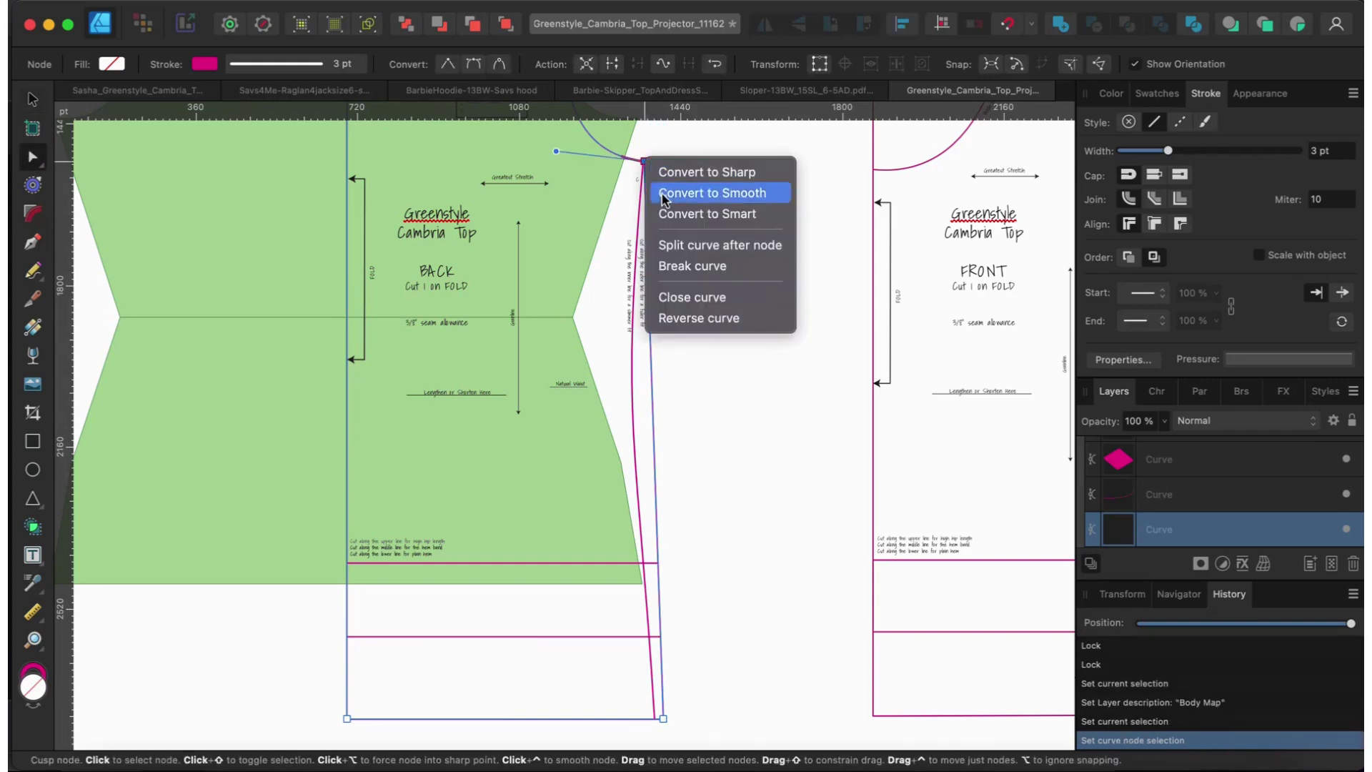
click(685, 266)
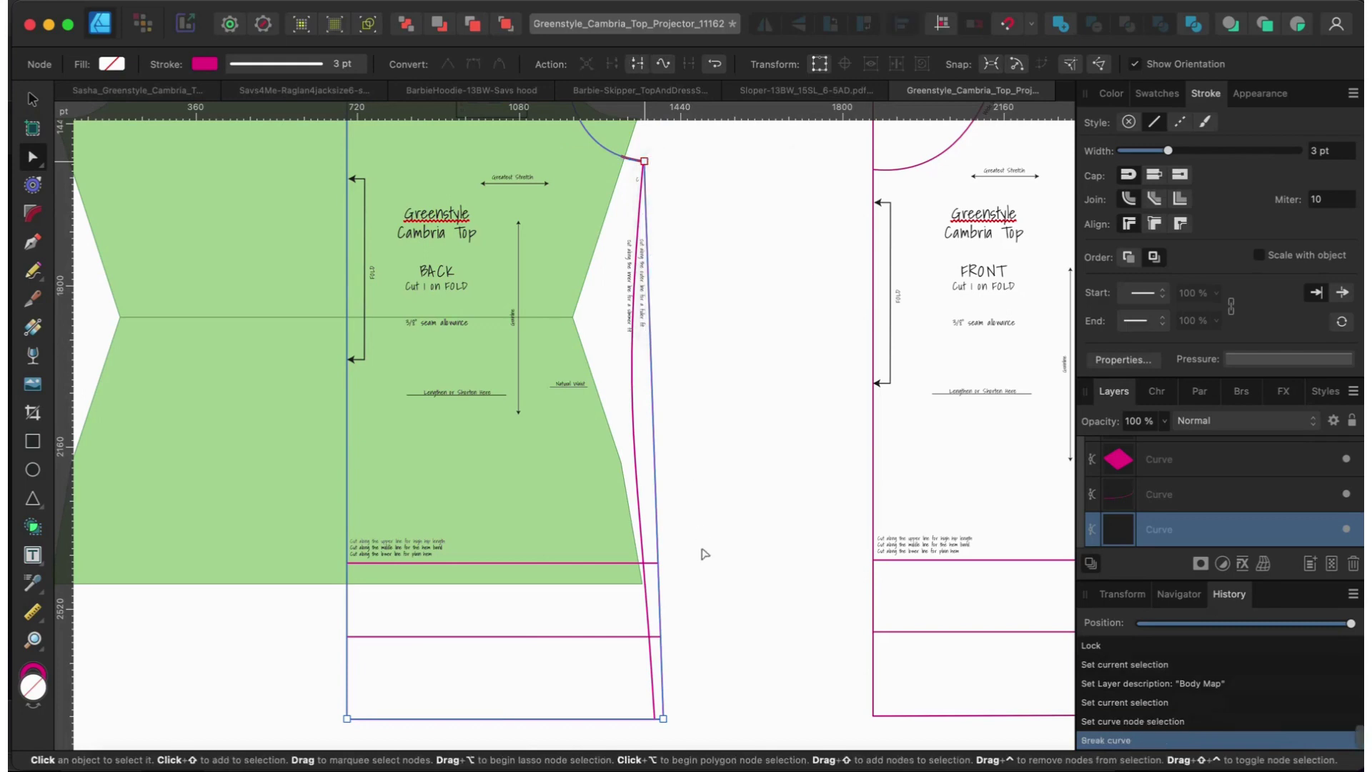
Break the curve at the hem corner node and delete the separated outline piece
right_click(663, 718)
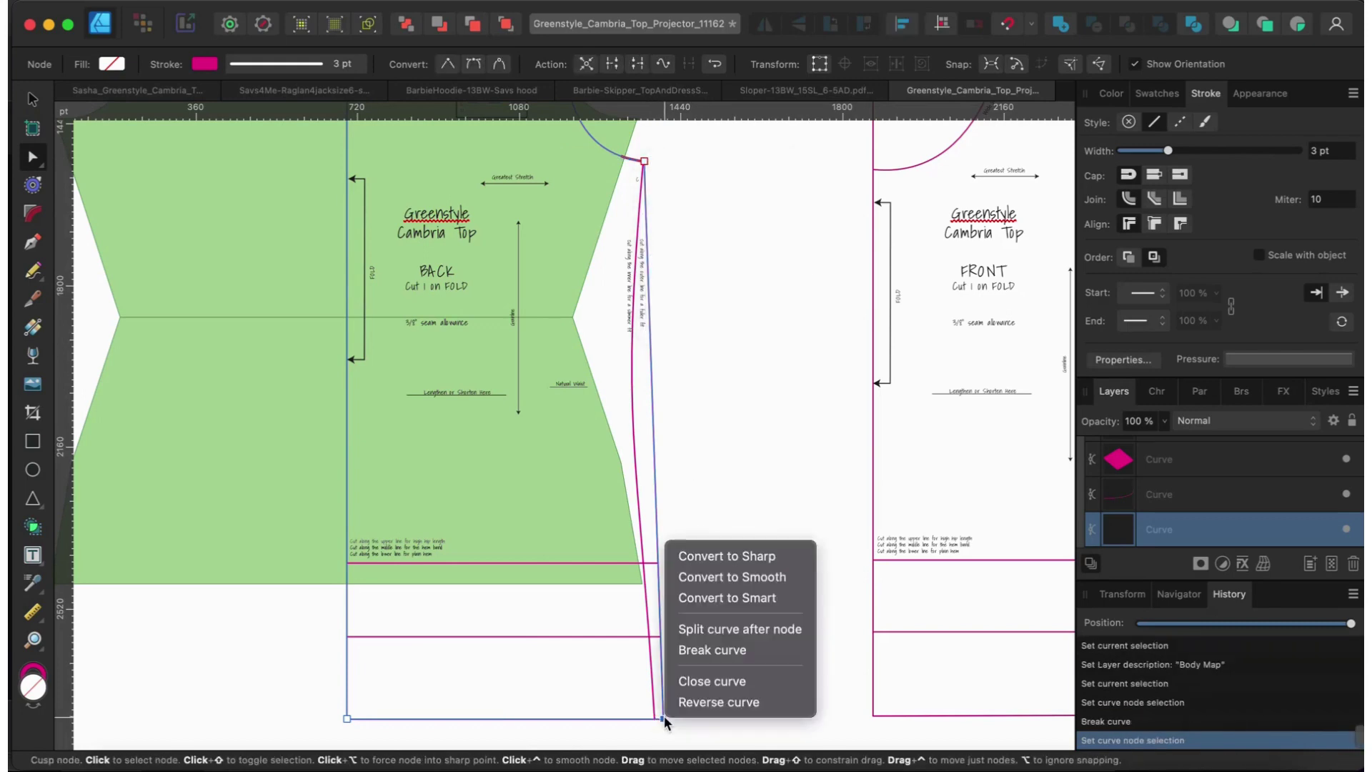
click(711, 650)
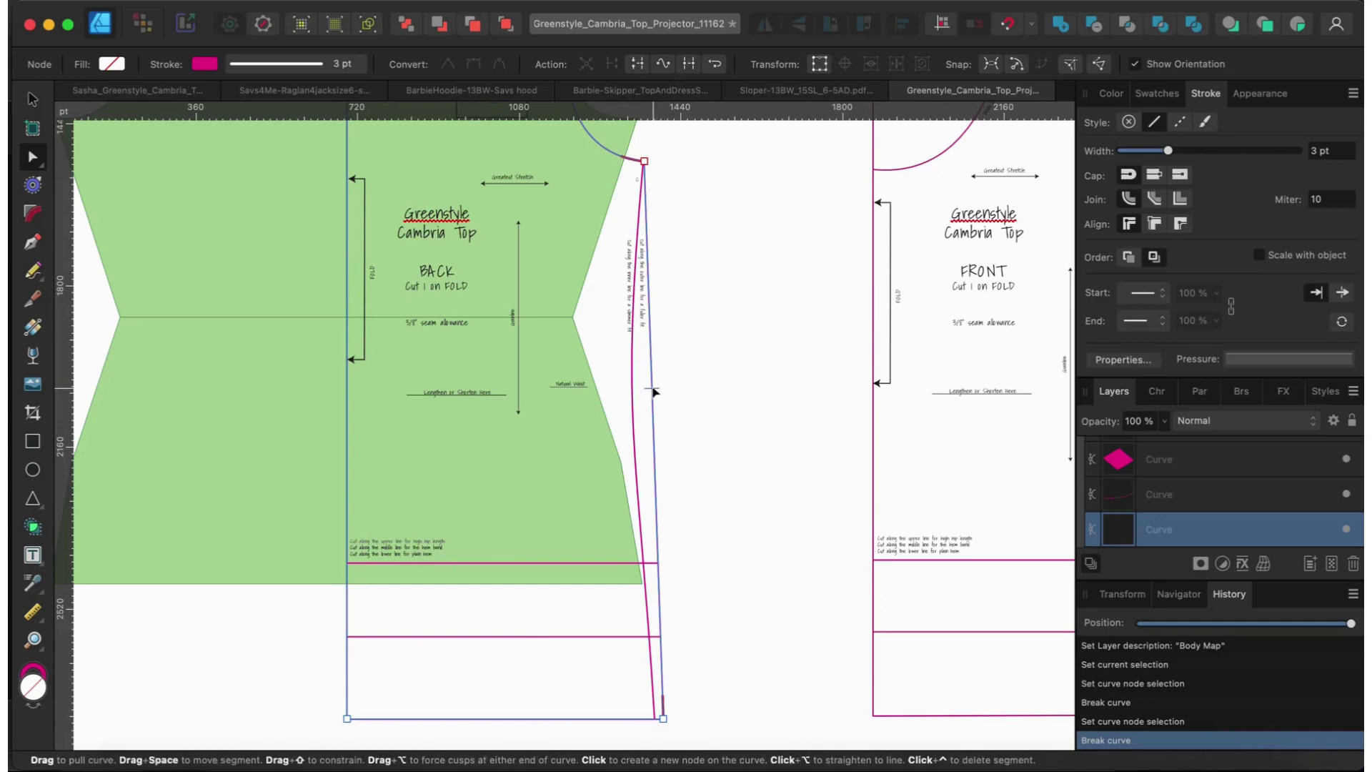
click(652, 389)
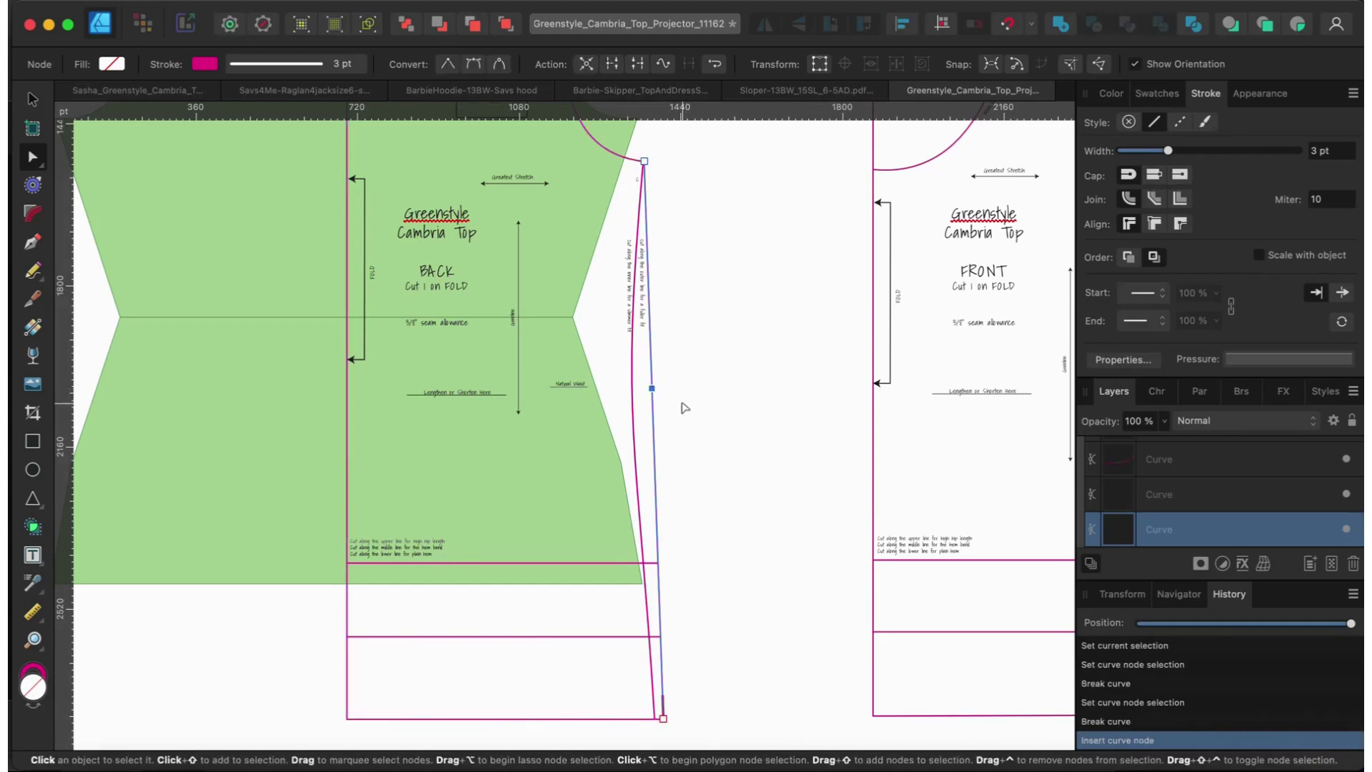
key(v)
key(Delete)
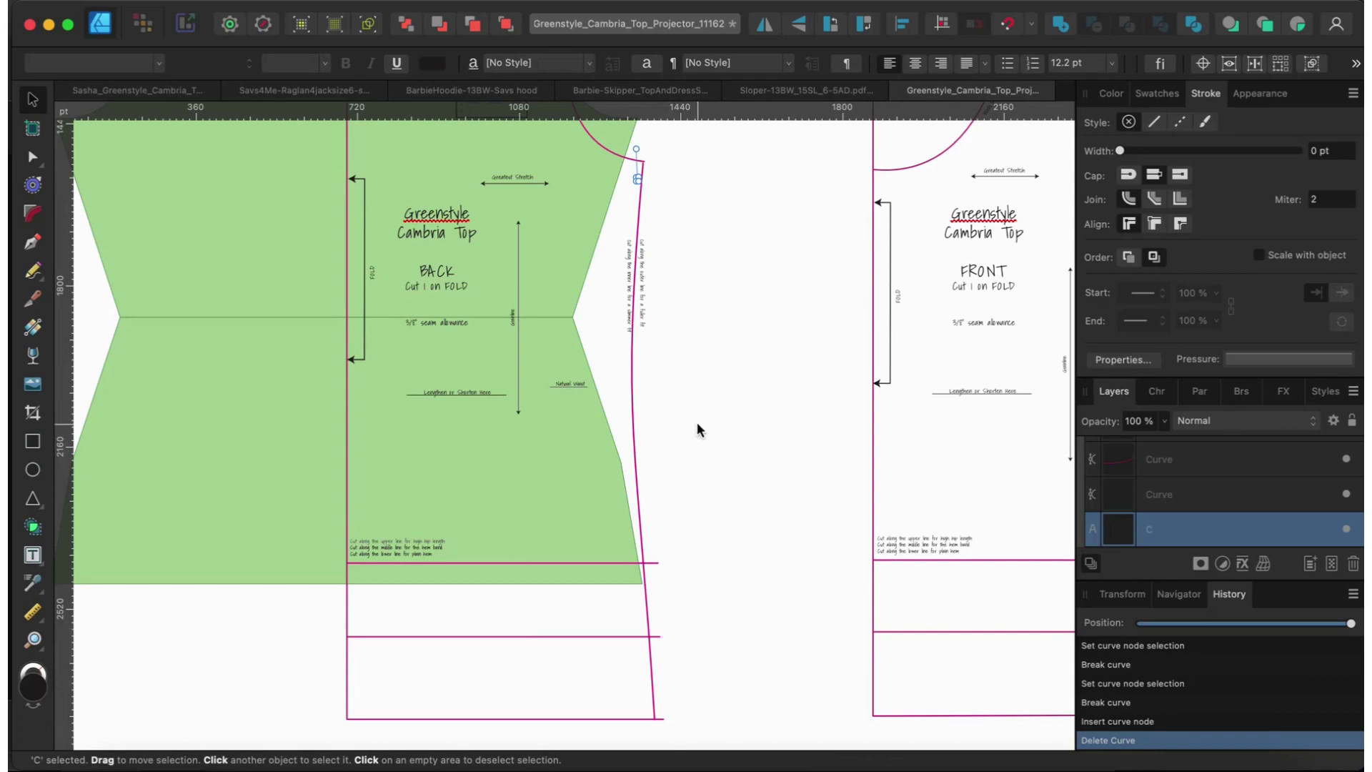
Delete leftover object C, then set the side seam line's Point Transform pivot at its top shoulder node
key(Delete)
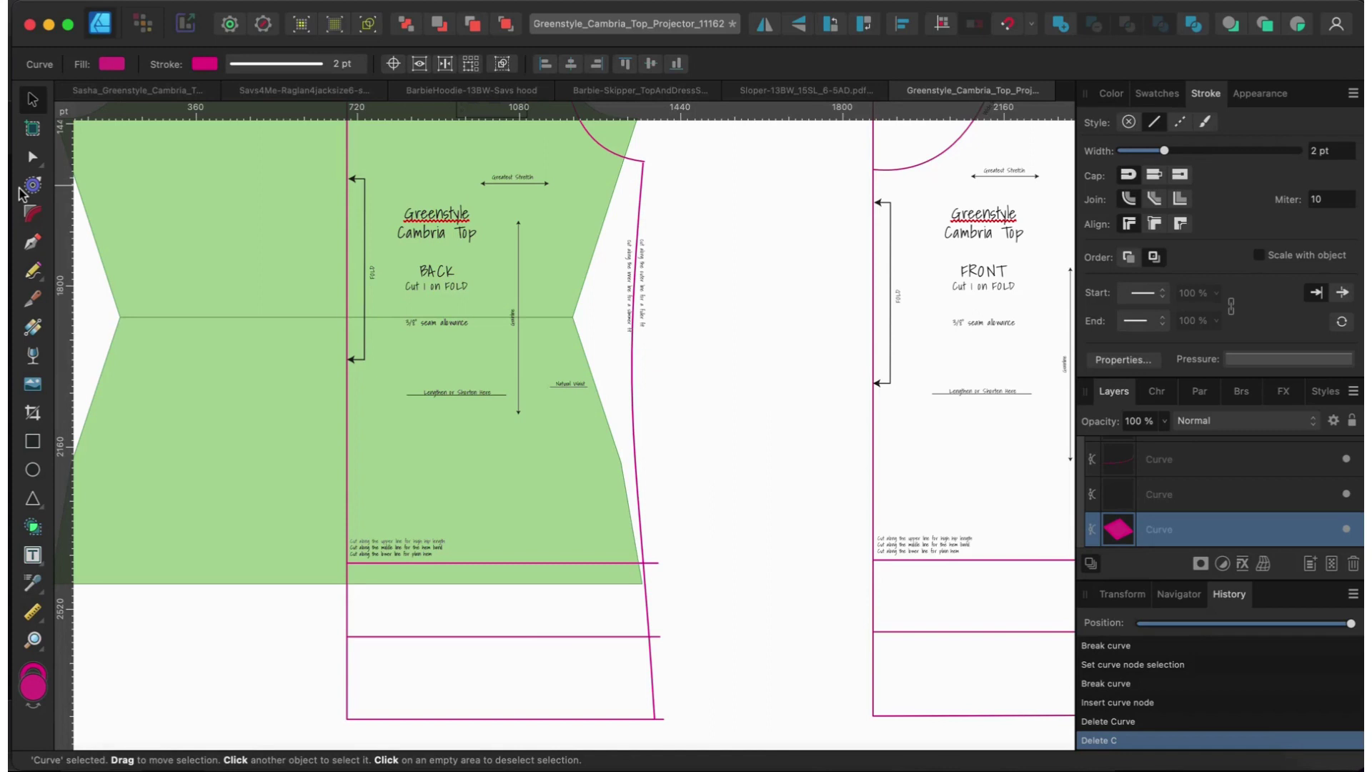
click(32, 156)
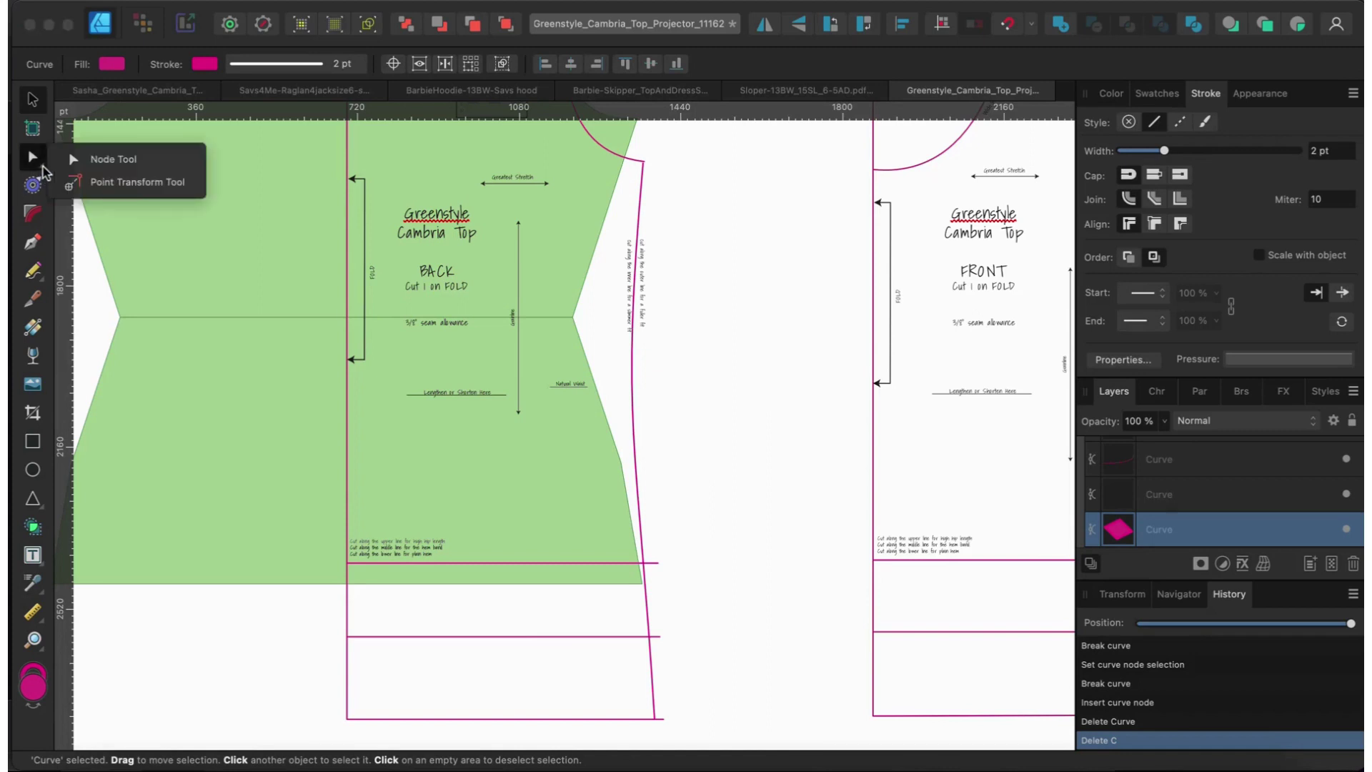
click(136, 183)
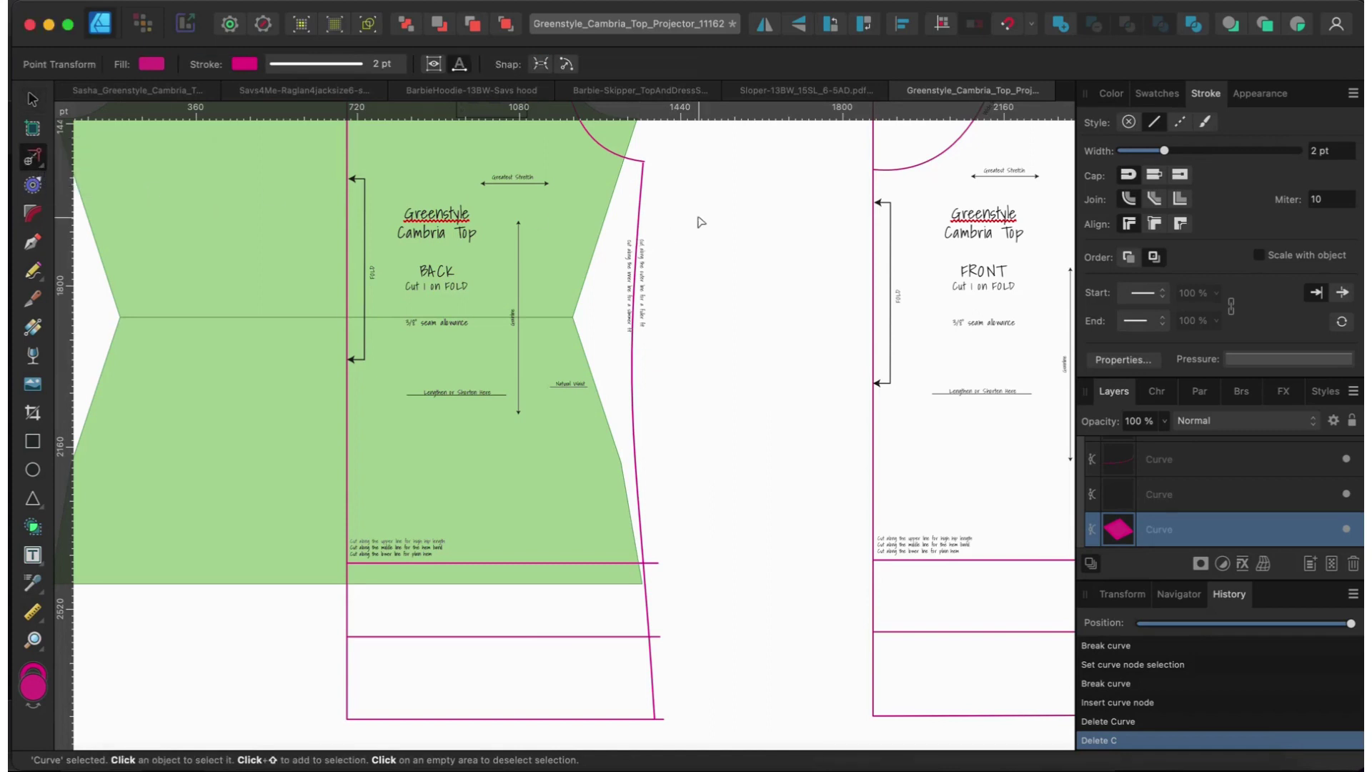
click(641, 213)
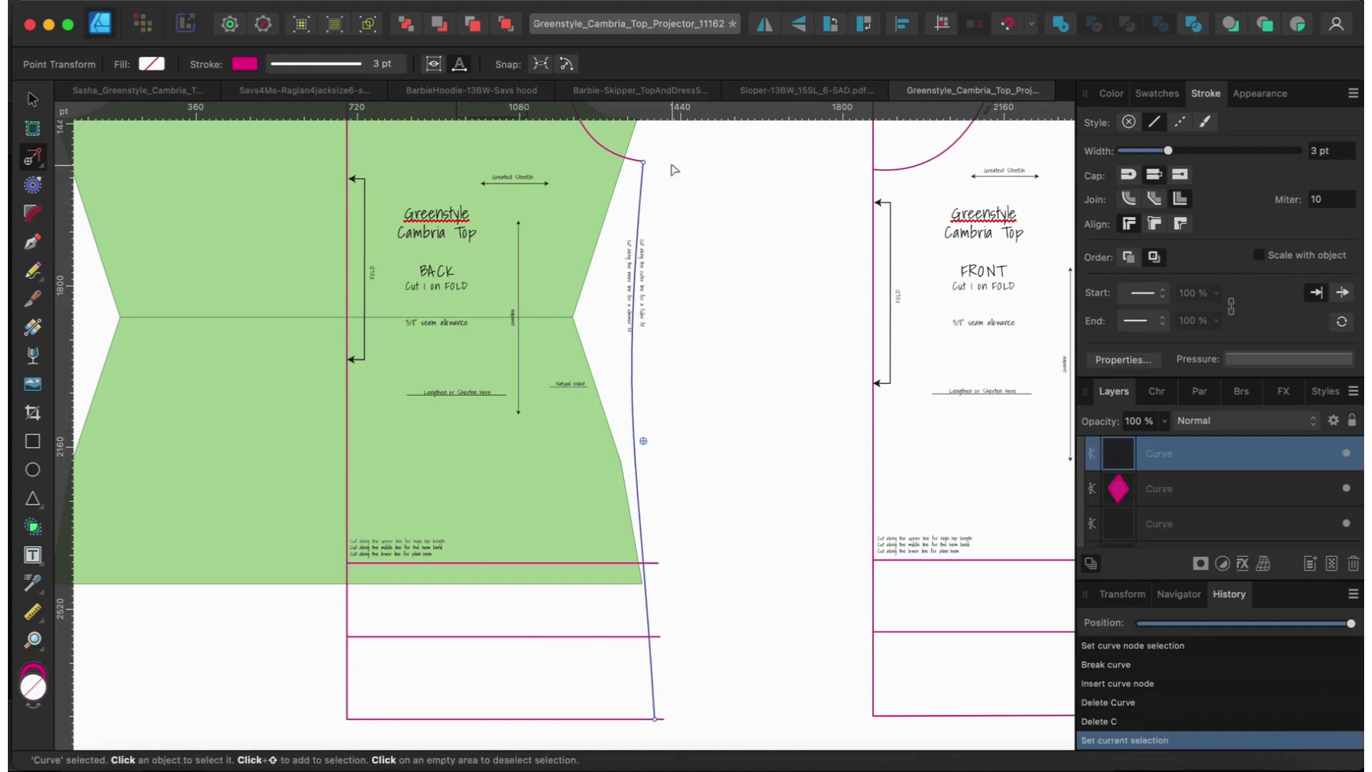
scroll(674, 169, up, 5)
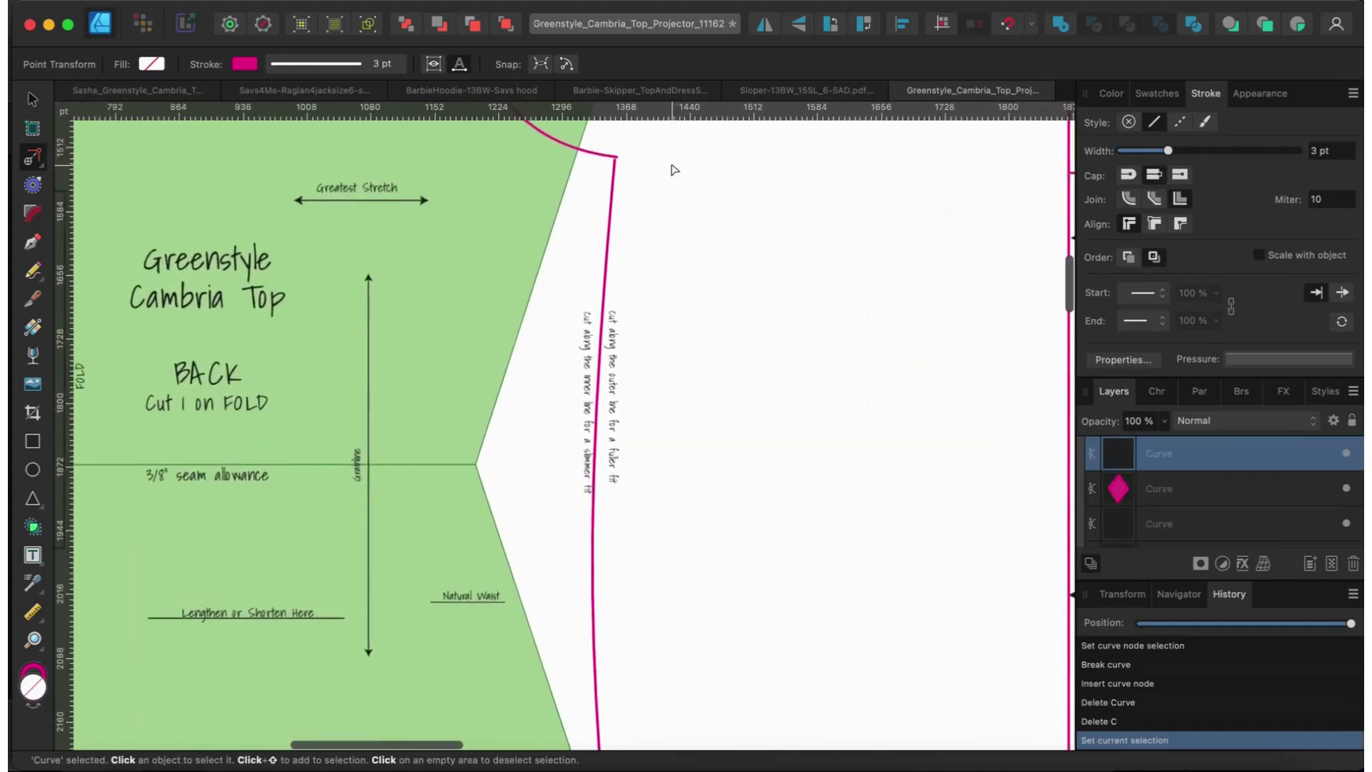
click(615, 158)
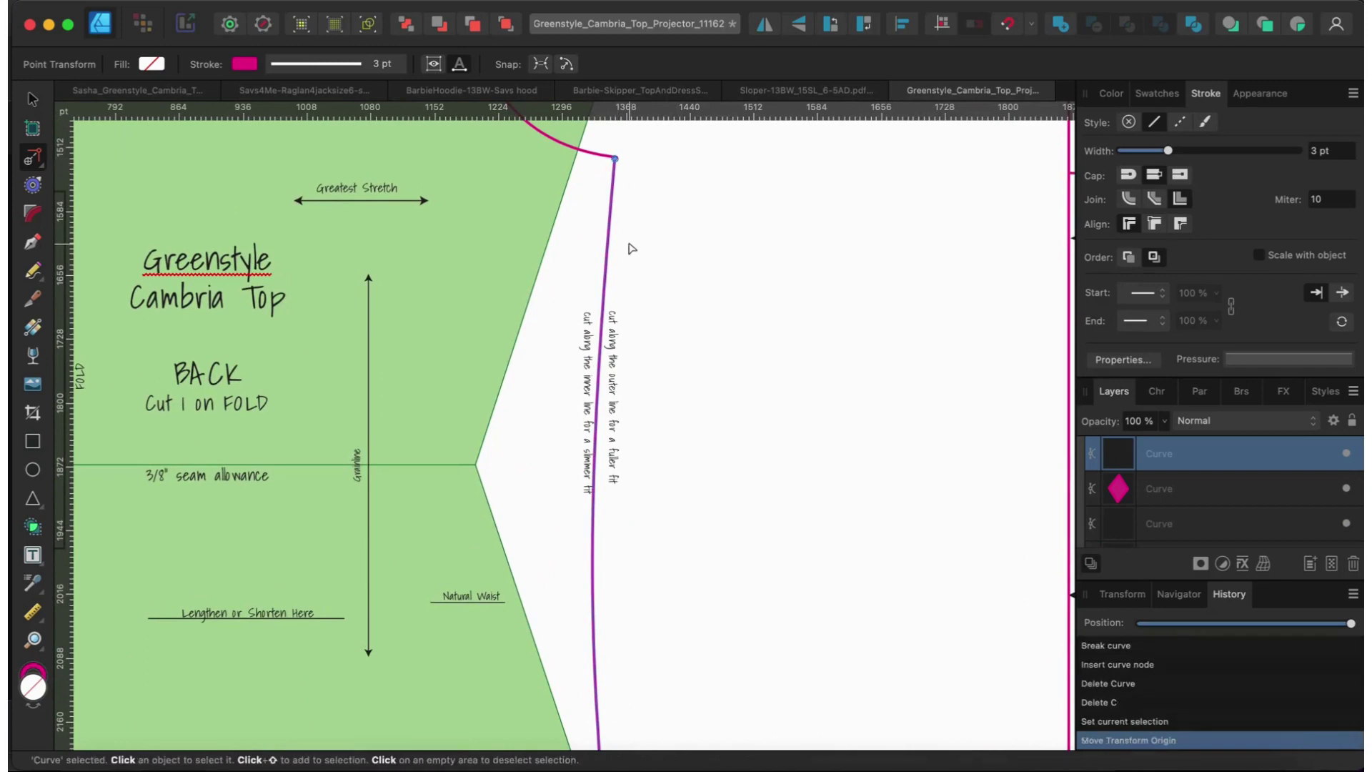
scroll(631, 248, down, 5)
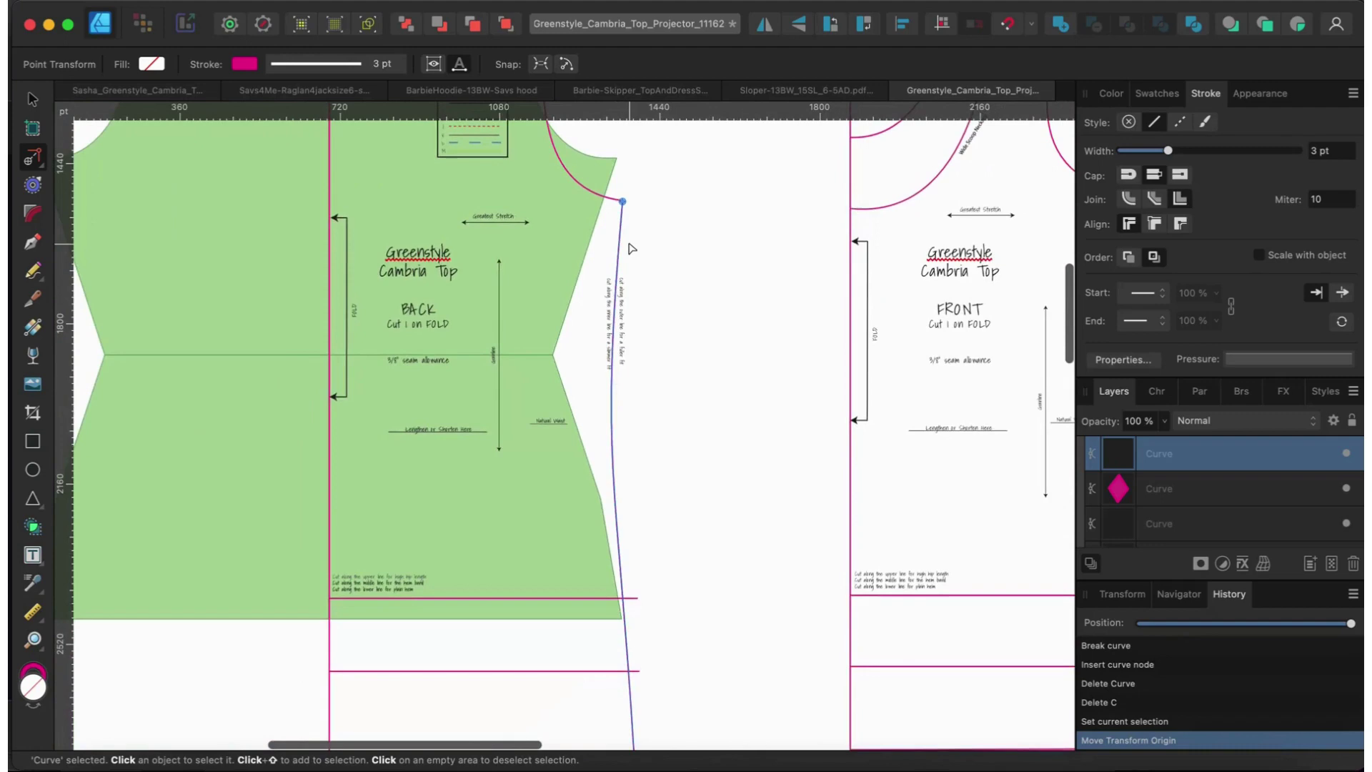
scroll(631, 248, down, 2)
scroll(631, 248, right, 1)
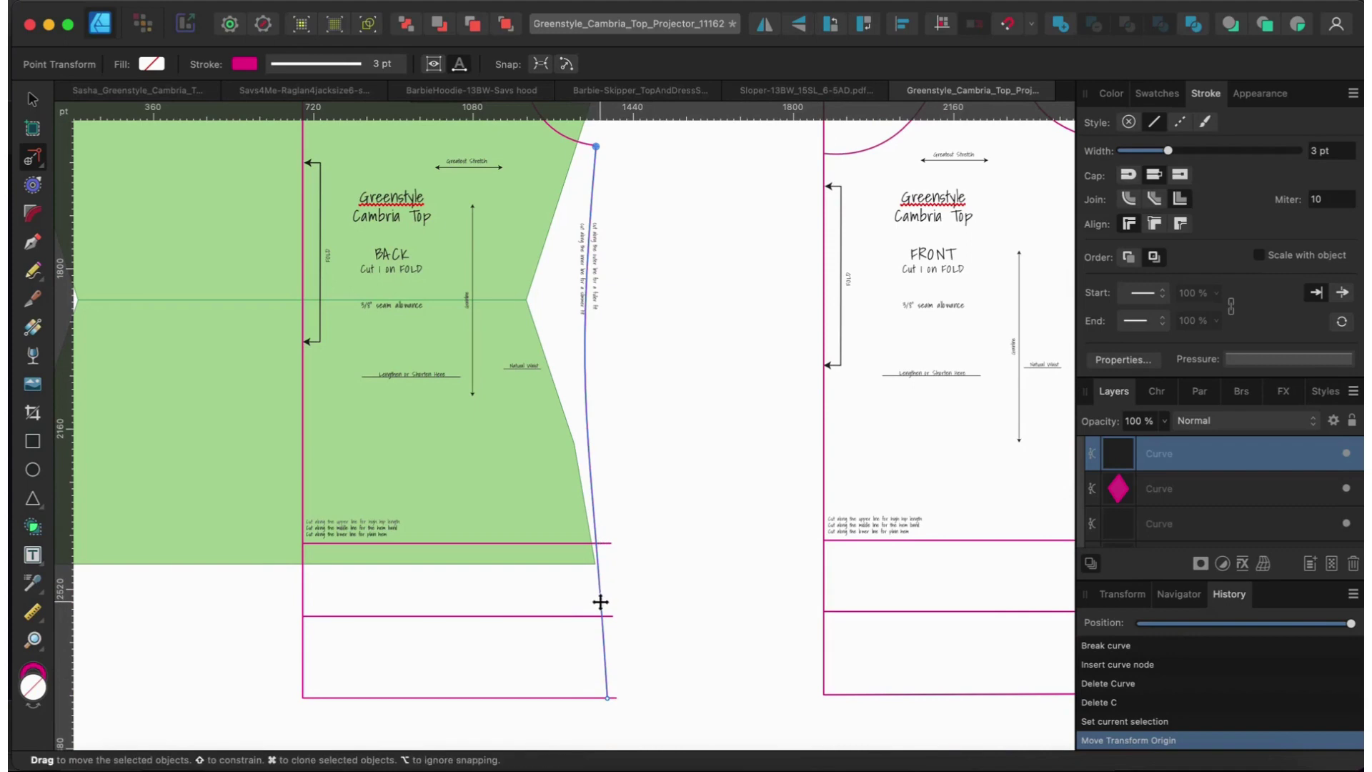
Undo the trial moves and rotate the side seam about 1° so its lower end meets the back hem corner
mouse_move(617, 656)
mouse_down()
mouse_move(693, 661)
mouse_move(603, 665)
mouse_move(643, 652)
mouse_move(626, 655)
mouse_up()
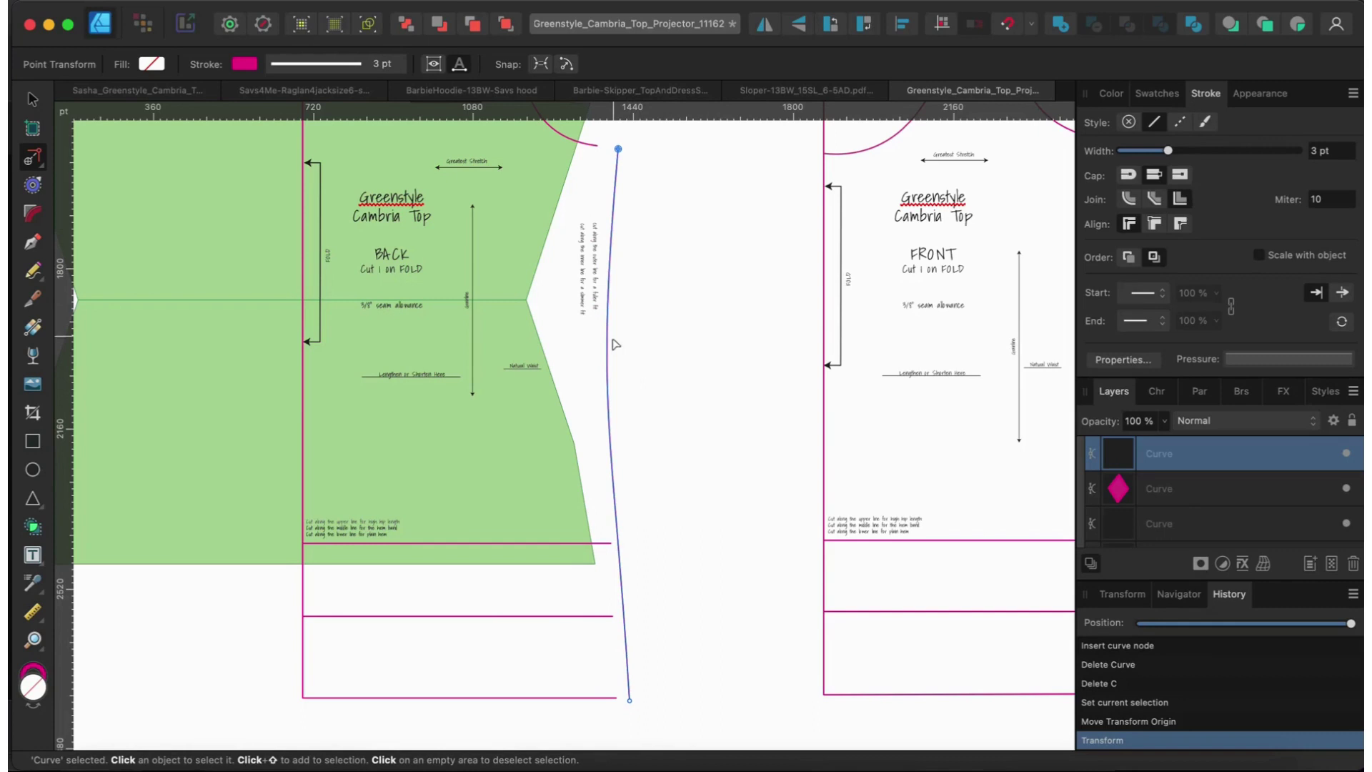
mouse_move(606, 343)
mouse_down()
mouse_move(634, 350)
mouse_move(573, 325)
mouse_move(604, 340)
mouse_up()
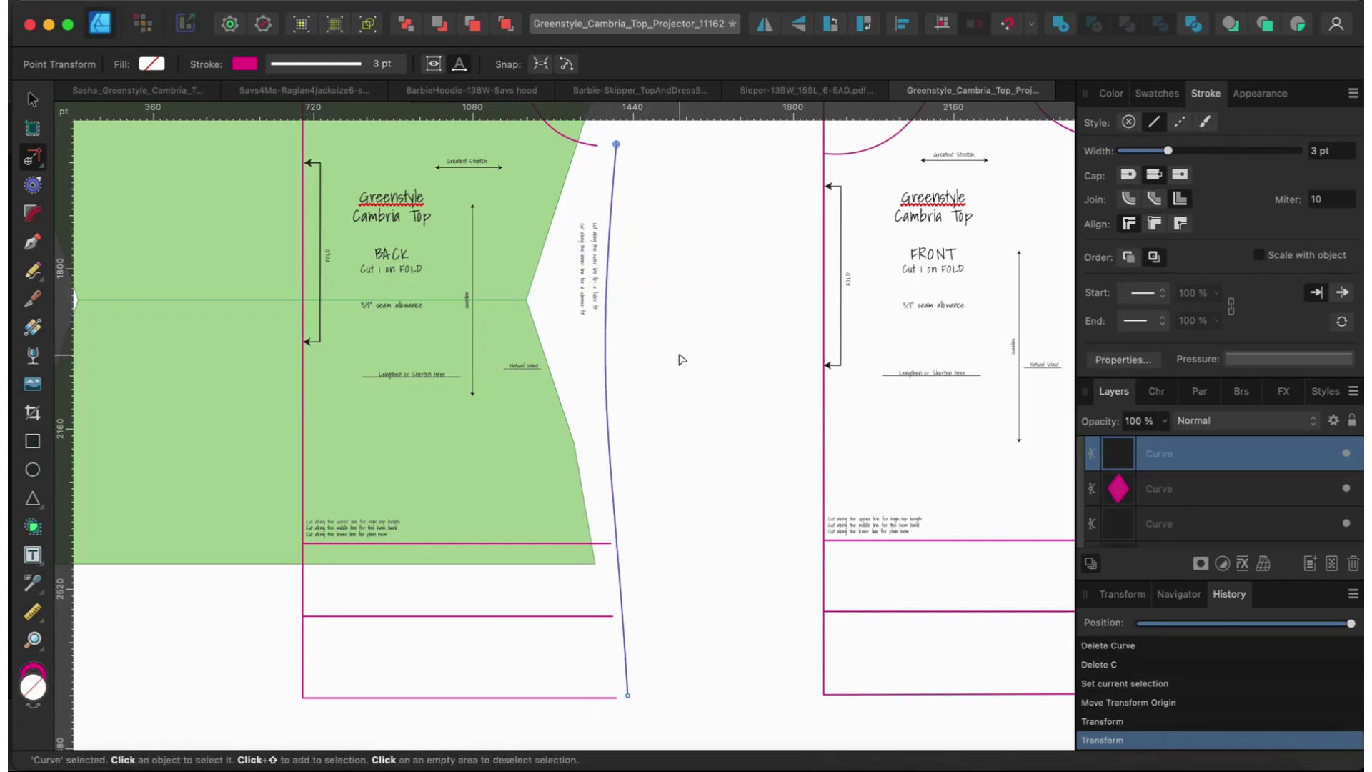
key(super+z)
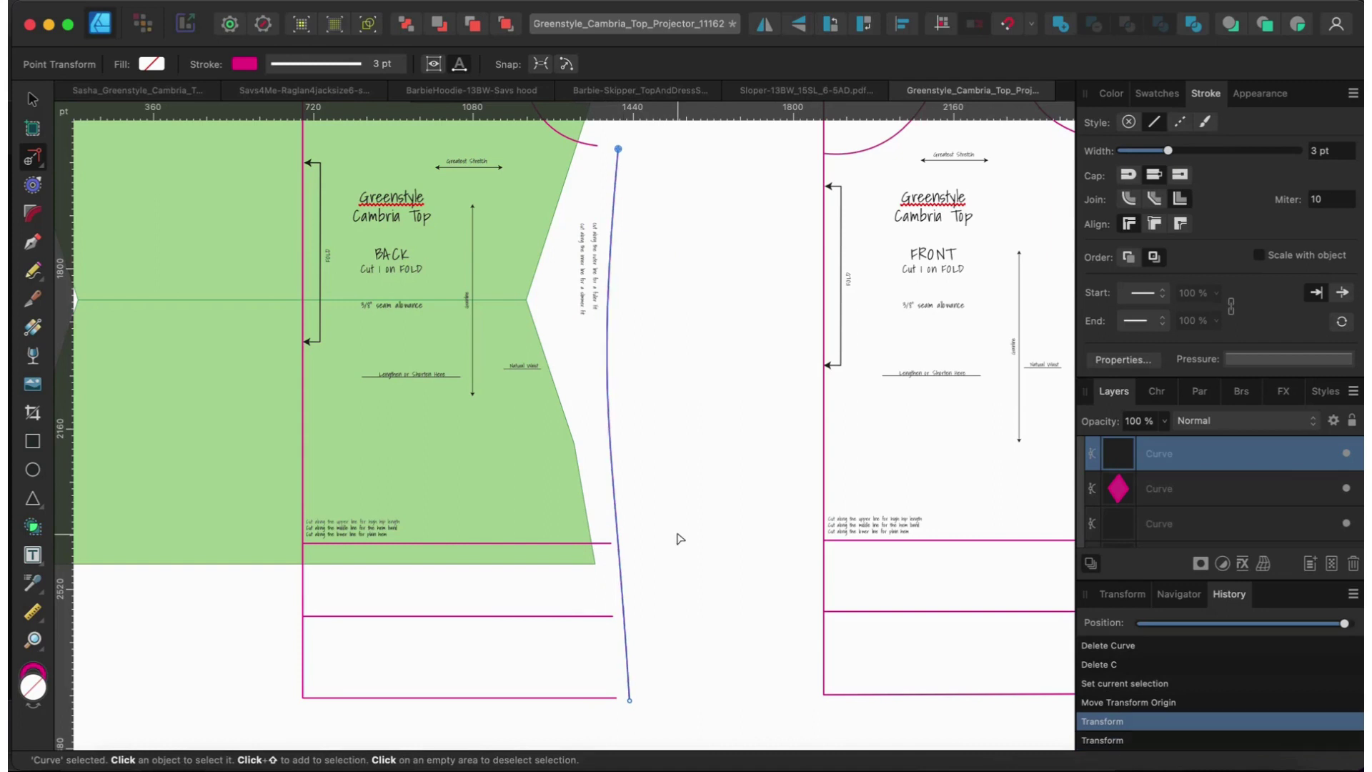
key(super+z)
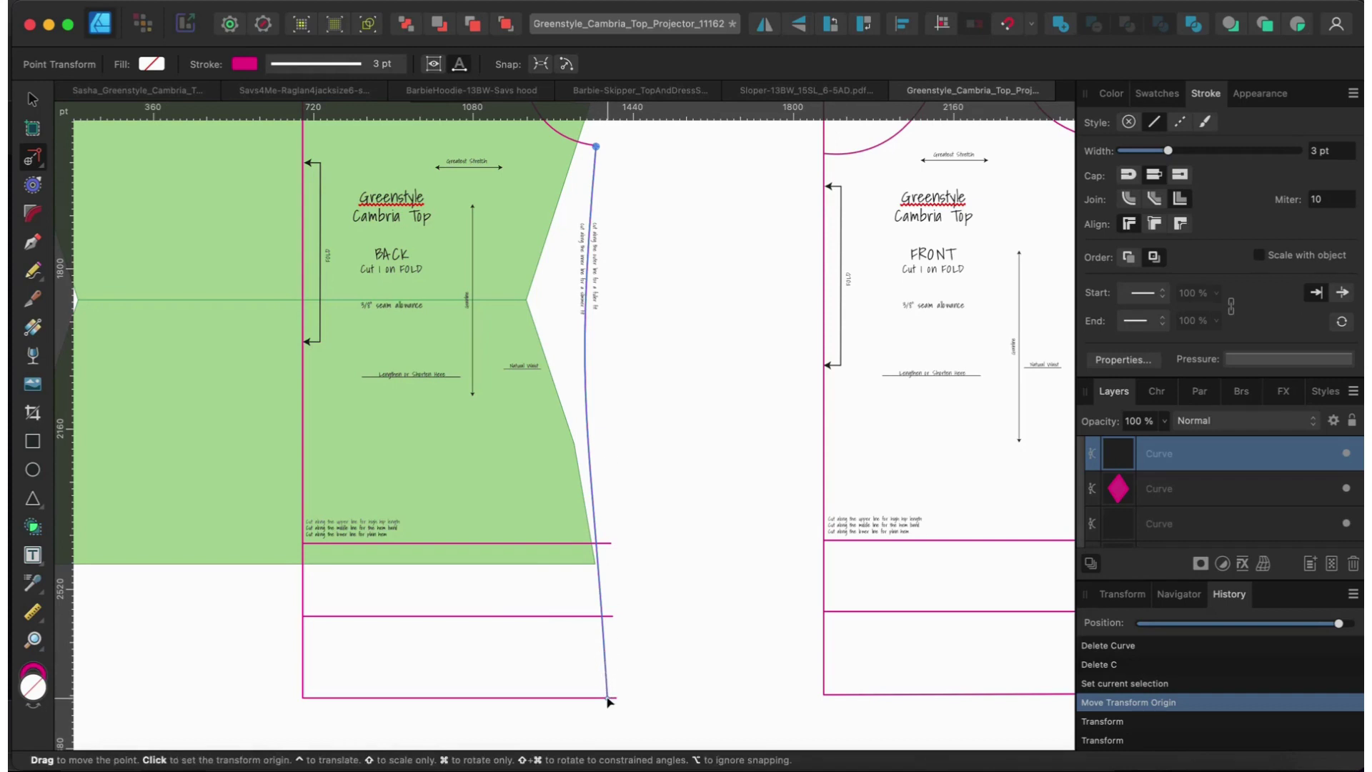
mouse_move(609, 699)
mouse_down()
mouse_move(565, 682)
mouse_move(737, 647)
mouse_move(554, 681)
mouse_move(671, 685)
mouse_move(661, 714)
mouse_move(618, 701)
mouse_up()
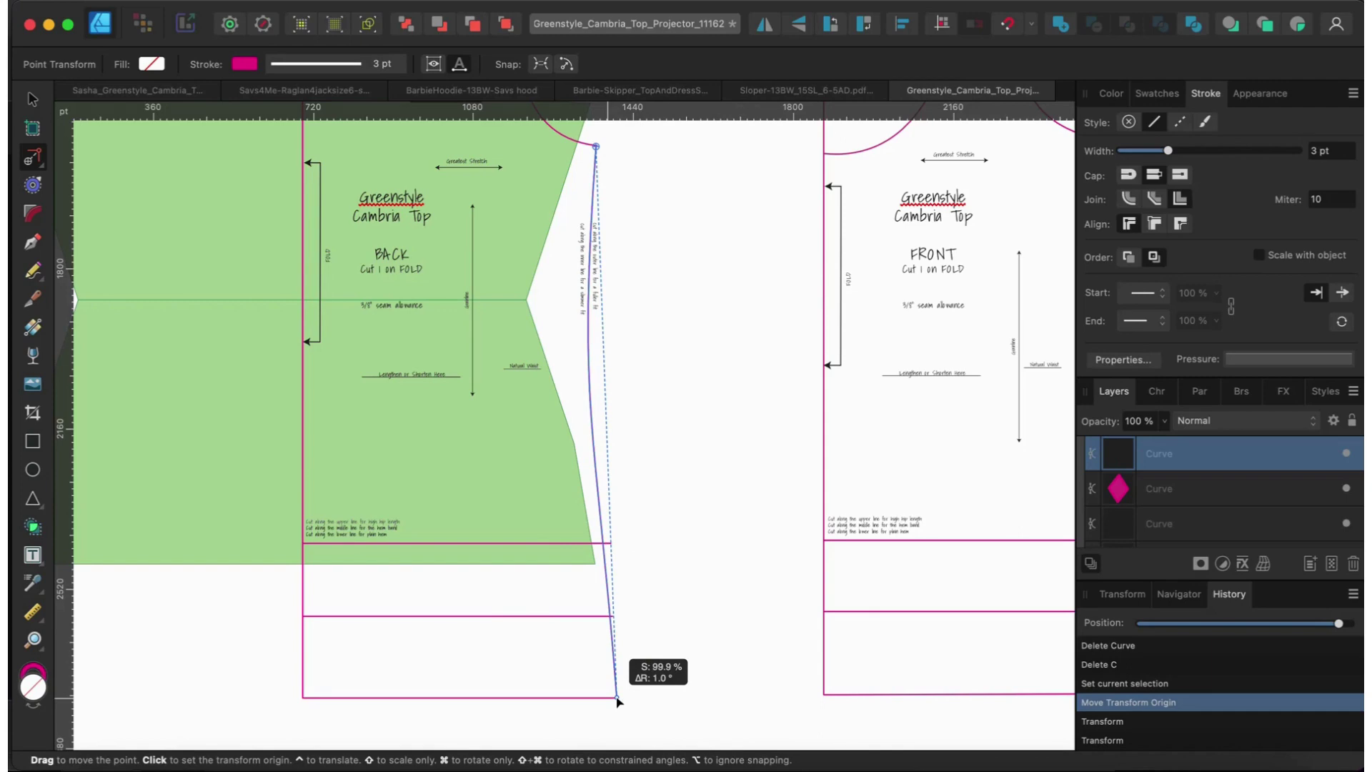
drag(619, 702, 619, 702)
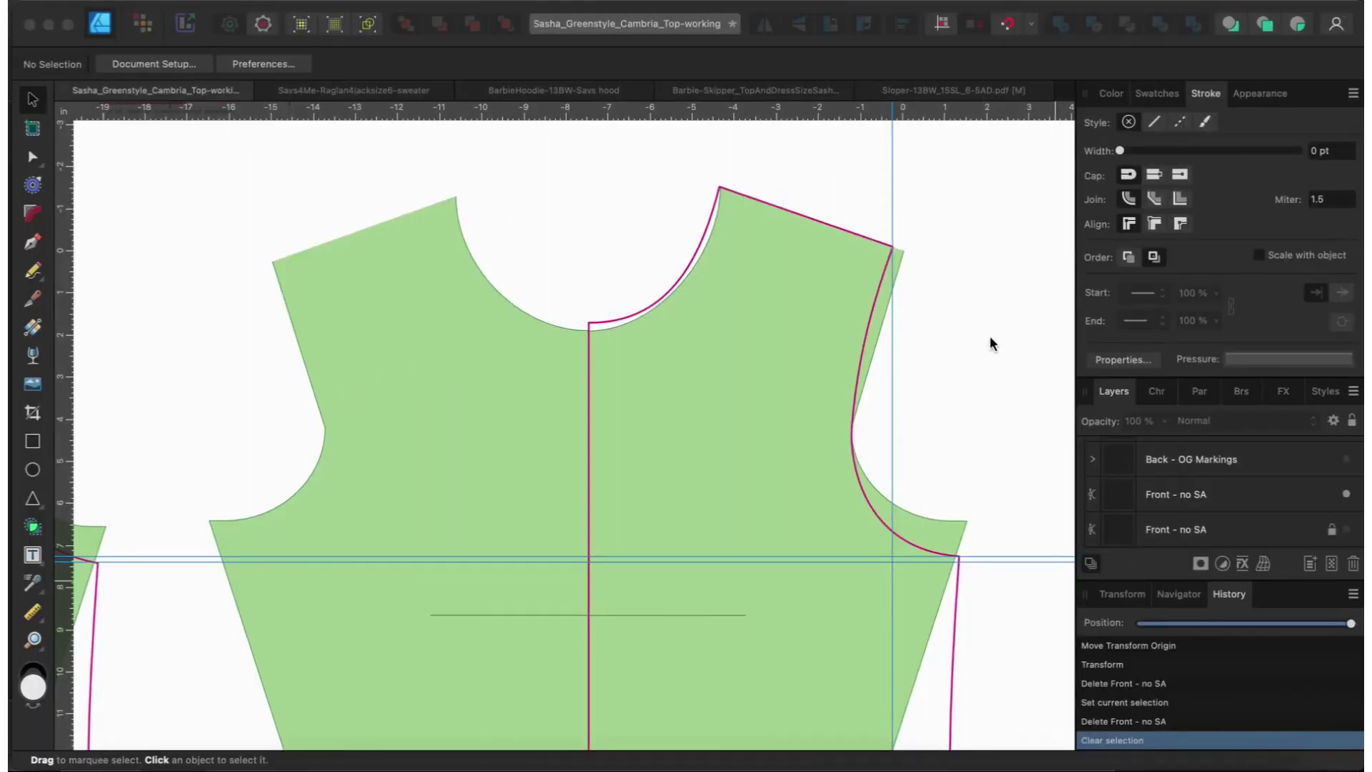
scroll(801, 337, left, 3)
scroll(802, 337, up, 1)
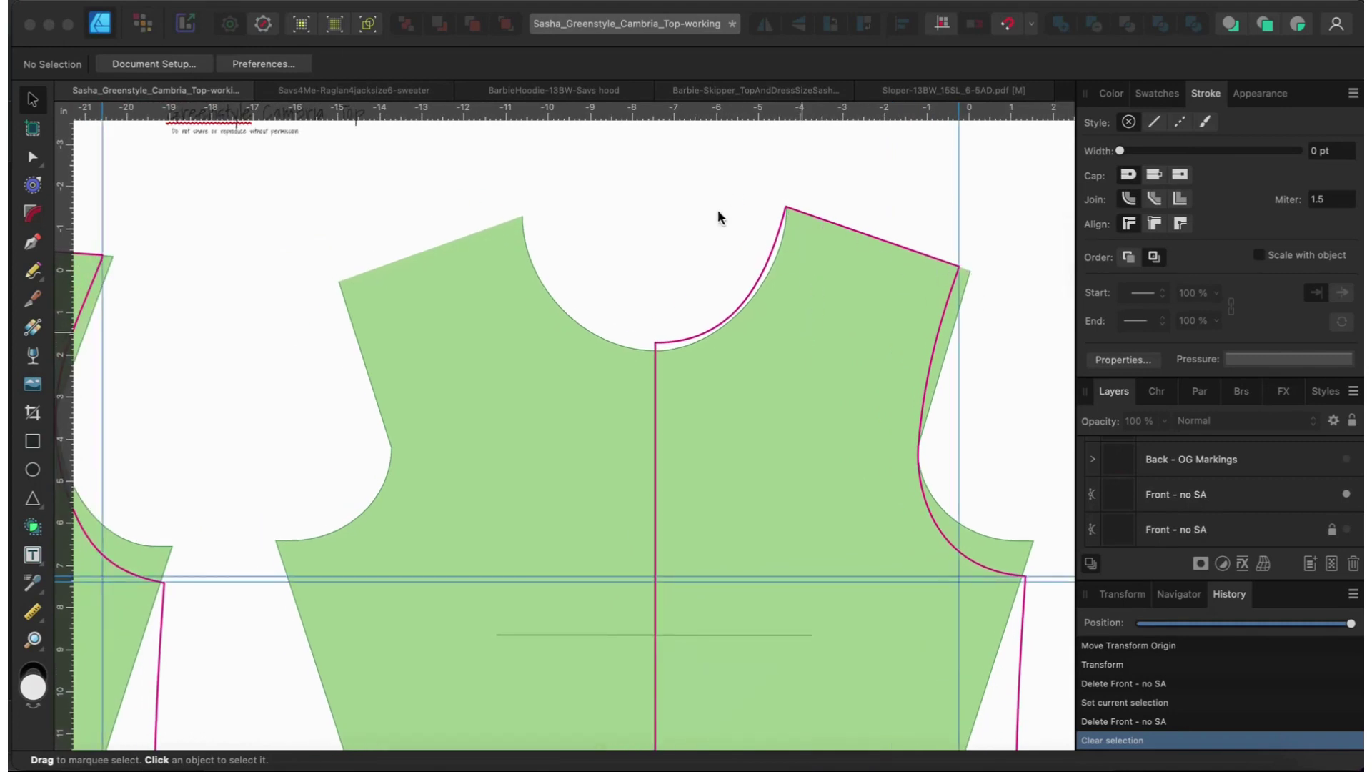
scroll(608, 299, left, 10)
scroll(608, 299, down, 1)
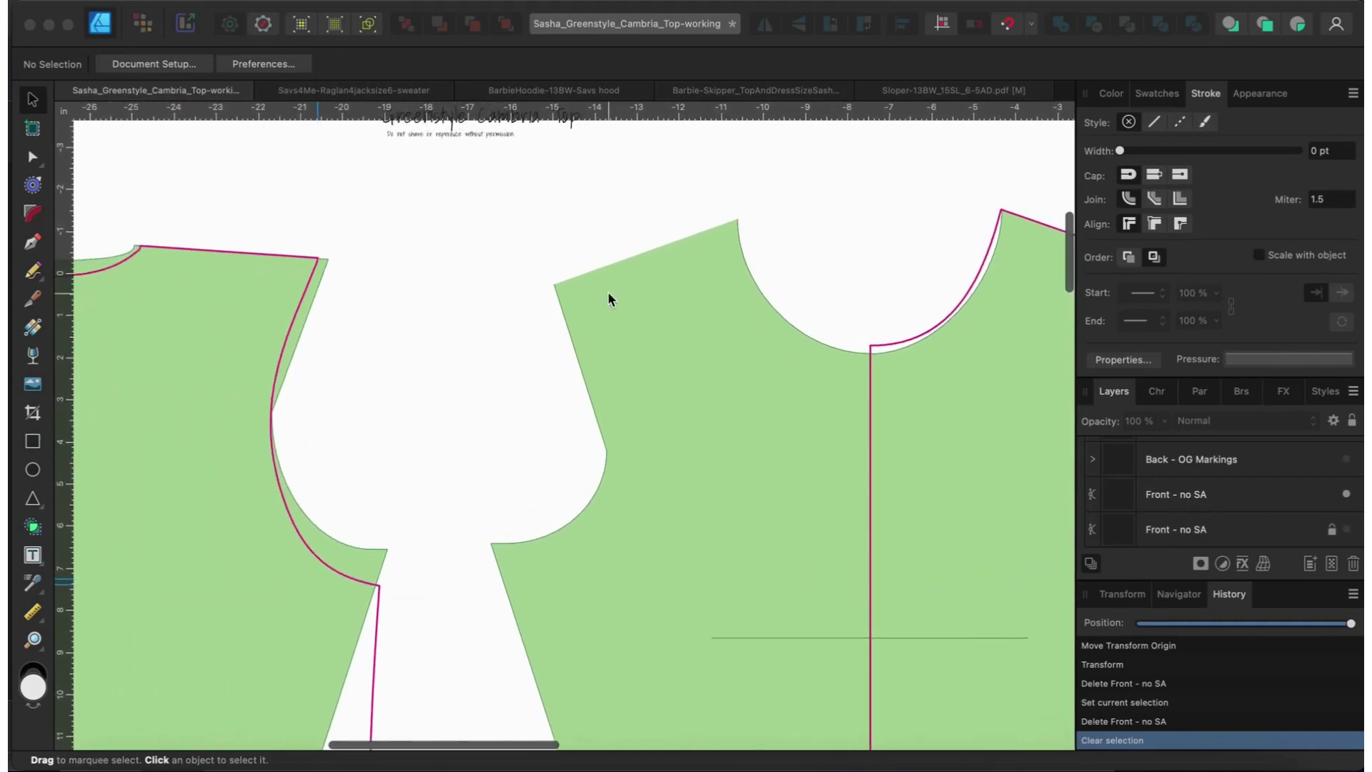
scroll(609, 299, up, 2)
scroll(609, 299, left, 3)
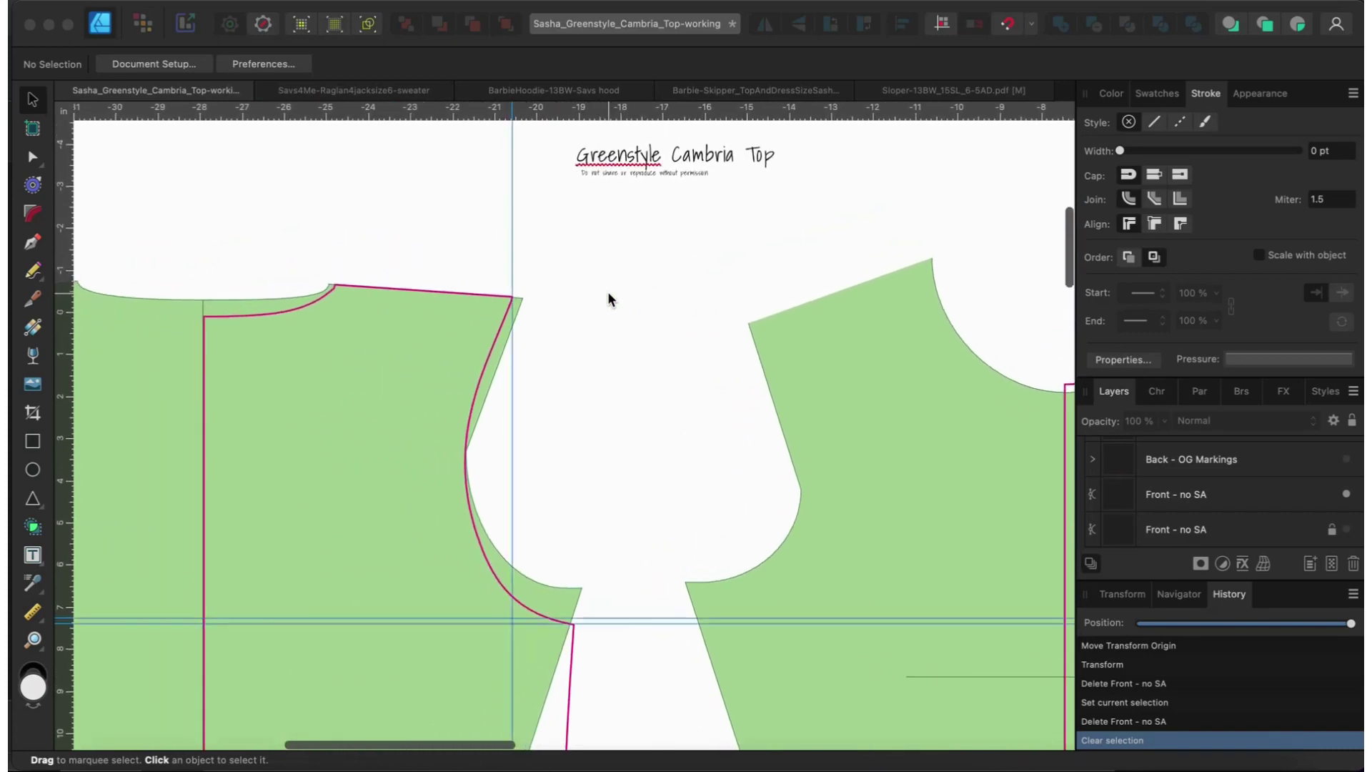
scroll(608, 298, right, 12)
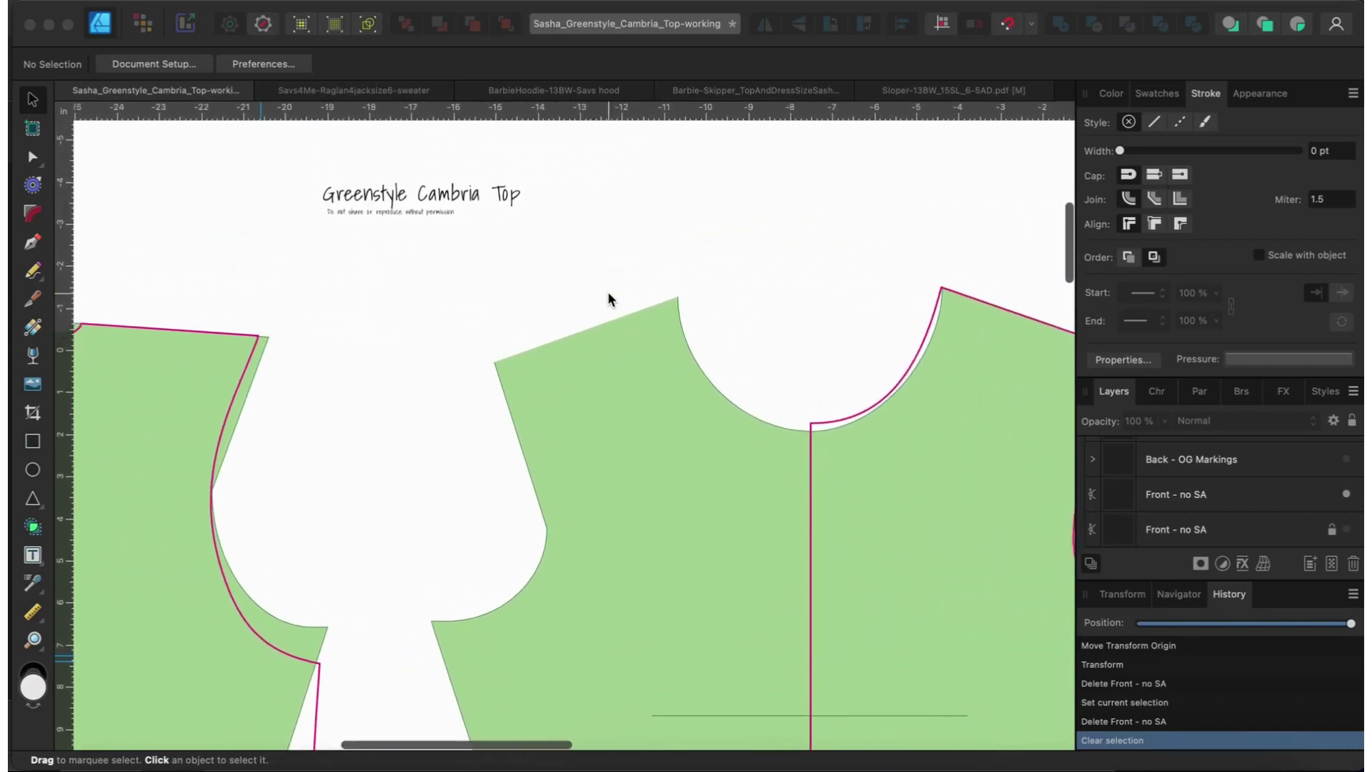
scroll(608, 299, left, 9)
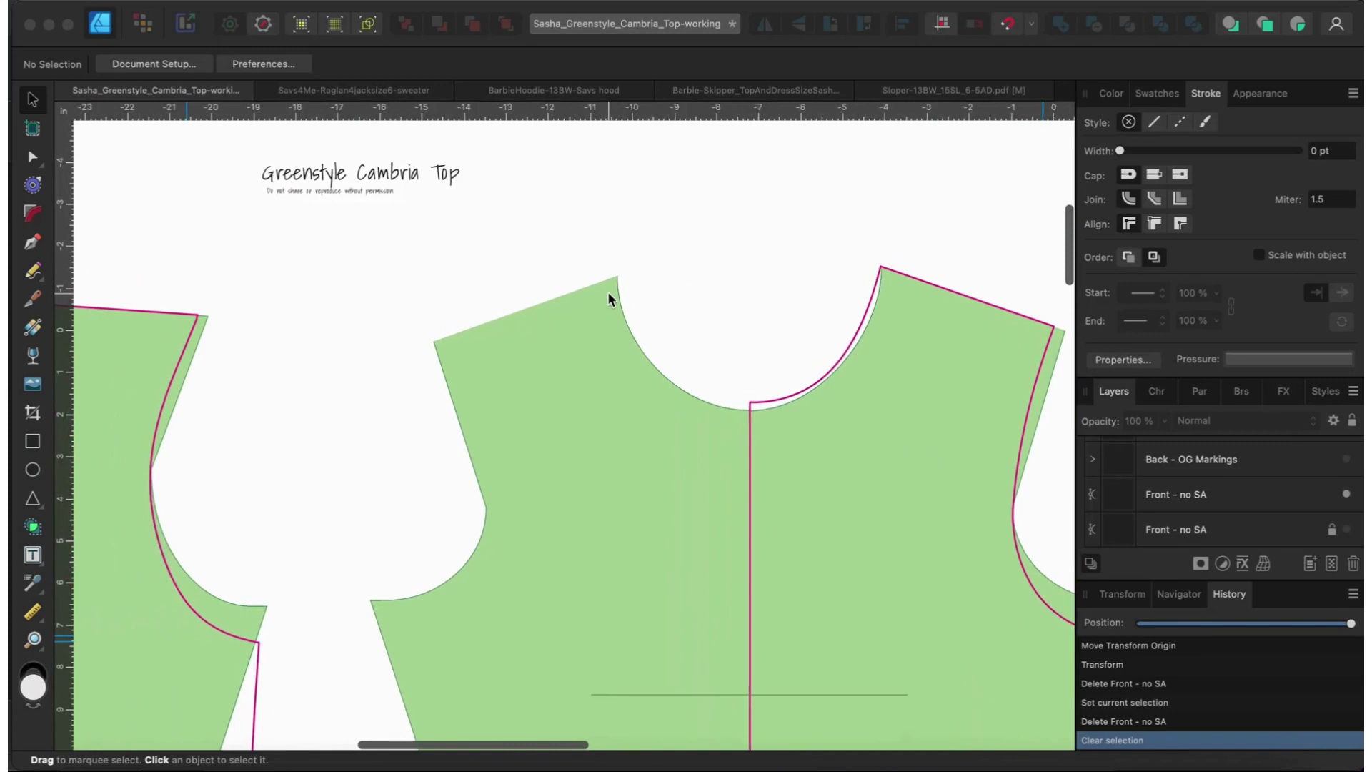
scroll(608, 298, left, 10)
scroll(608, 298, up, 1)
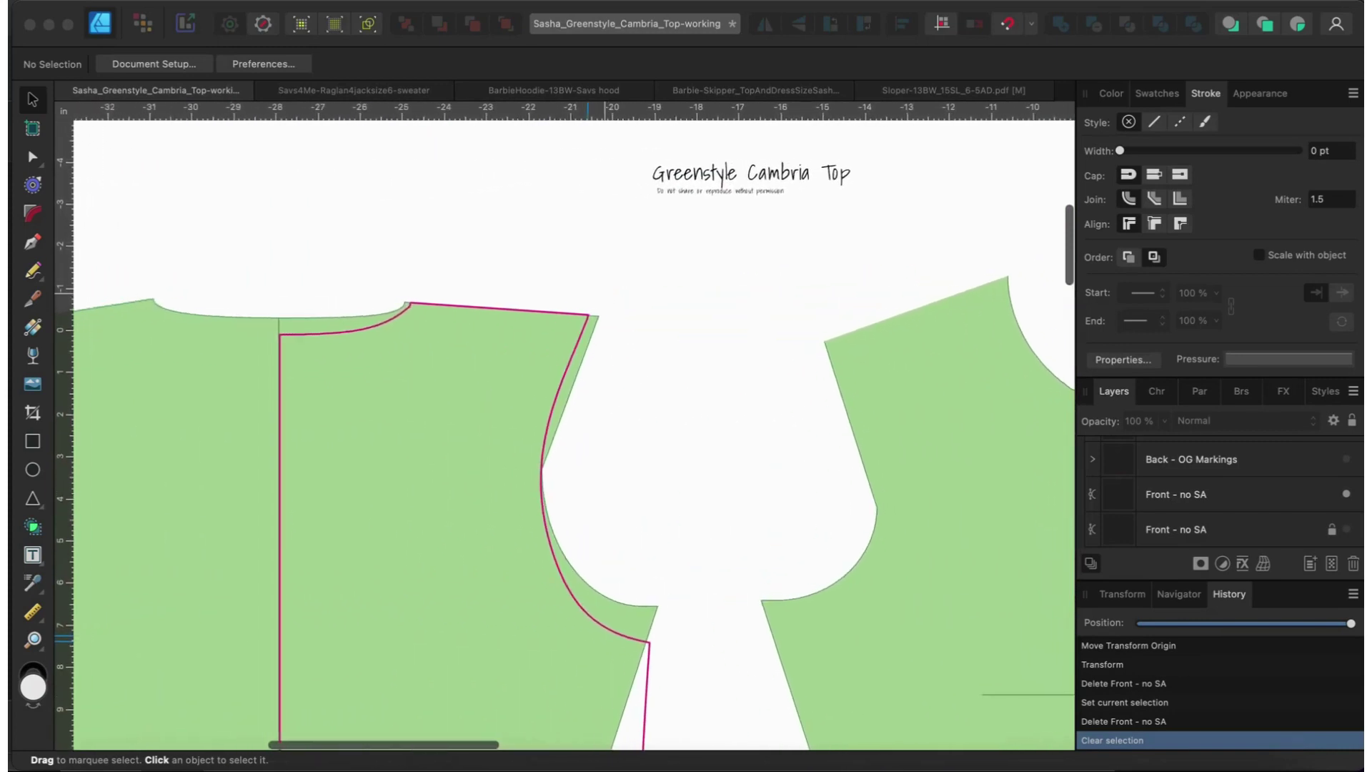
scroll(604, 299, right, 12)
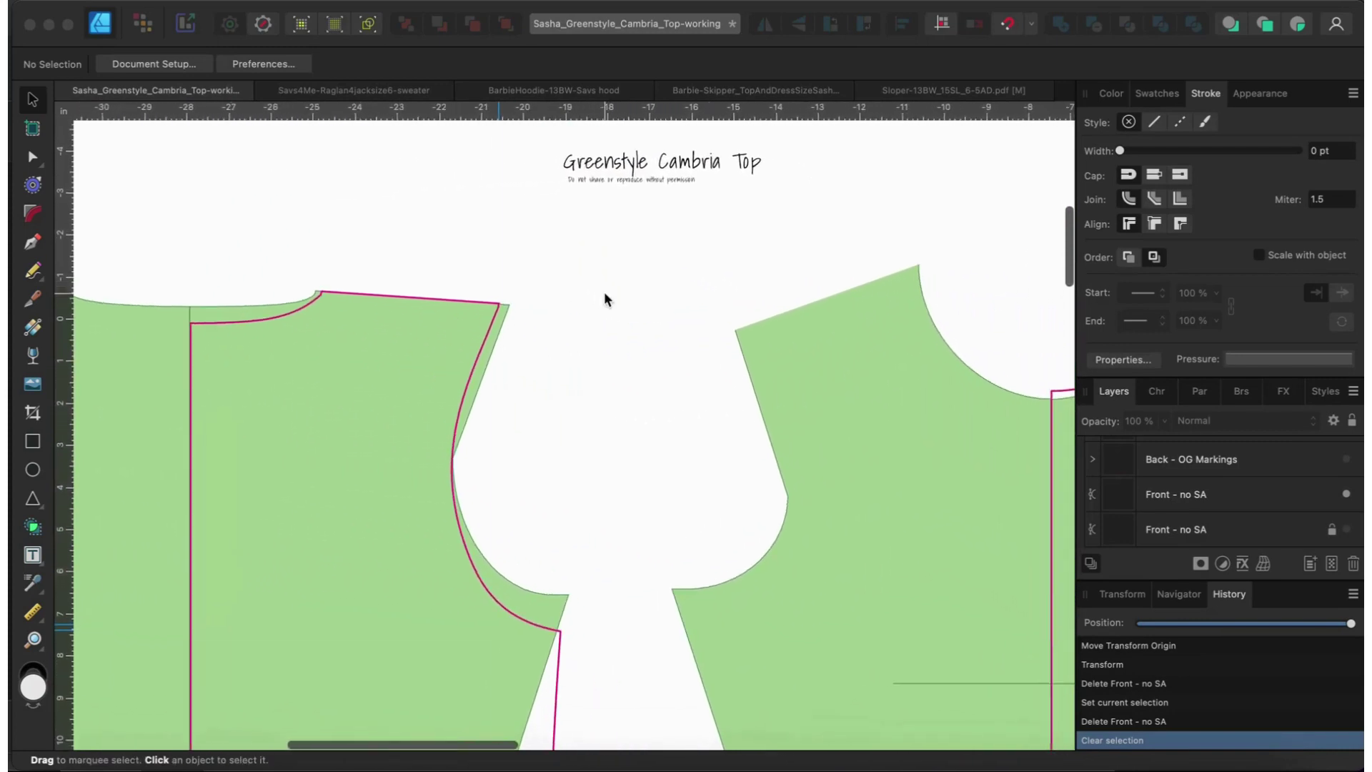
scroll(604, 299, right, 8)
scroll(605, 299, down, 1)
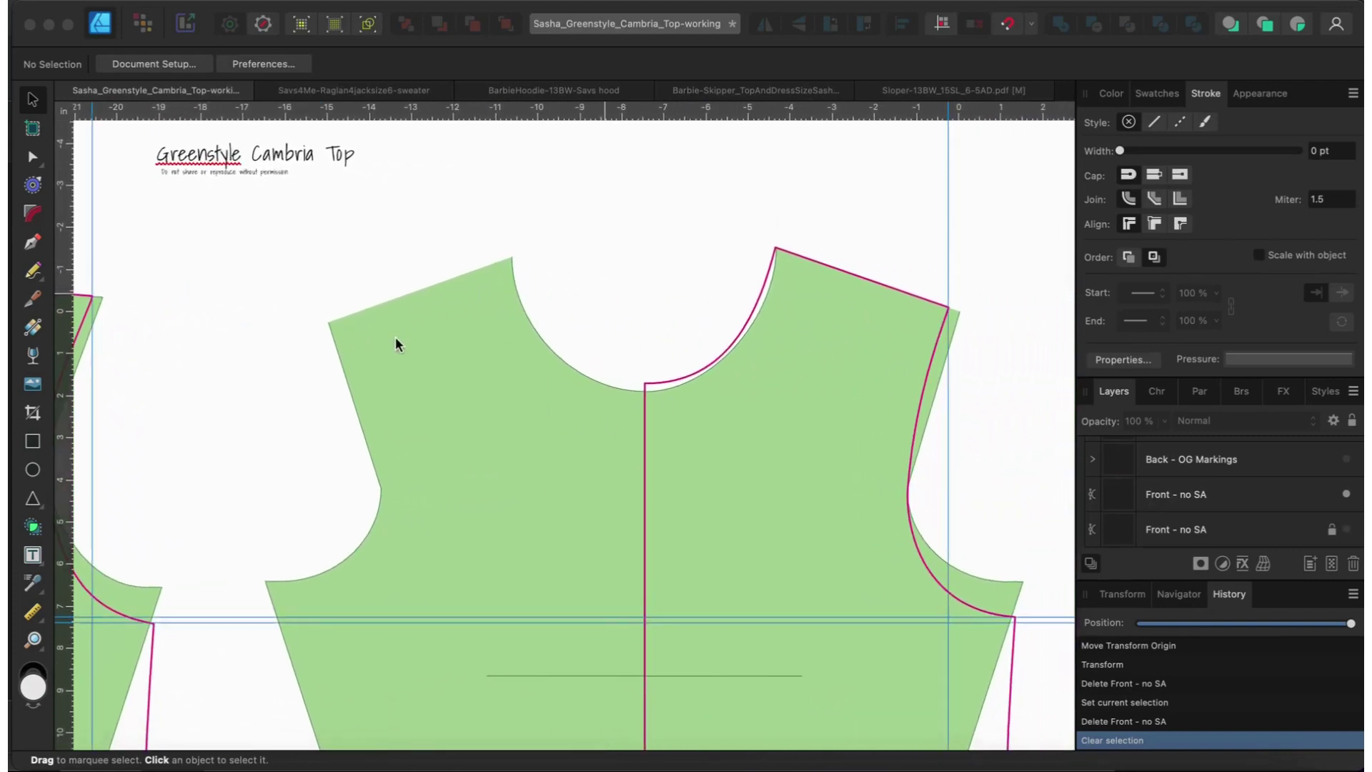
scroll(396, 344, left, 15)
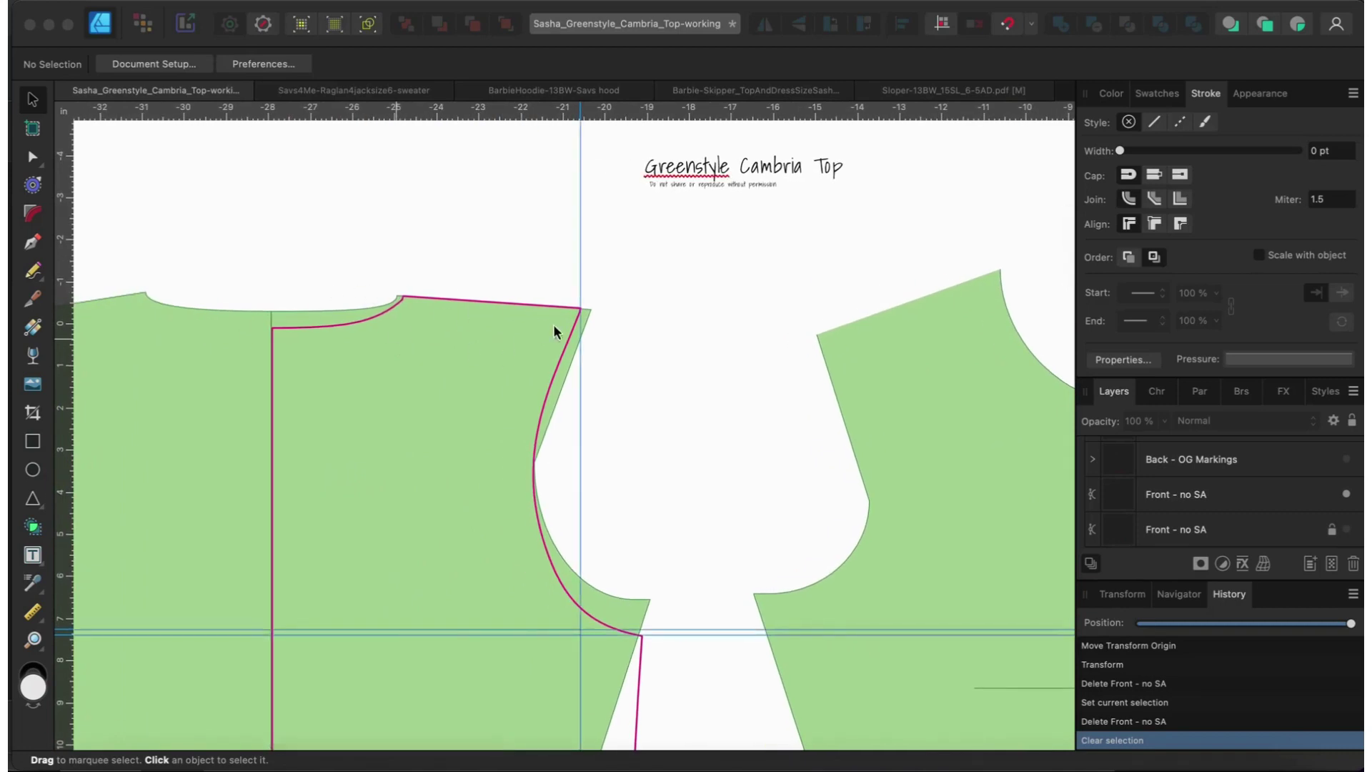
scroll(778, 368, right, 15)
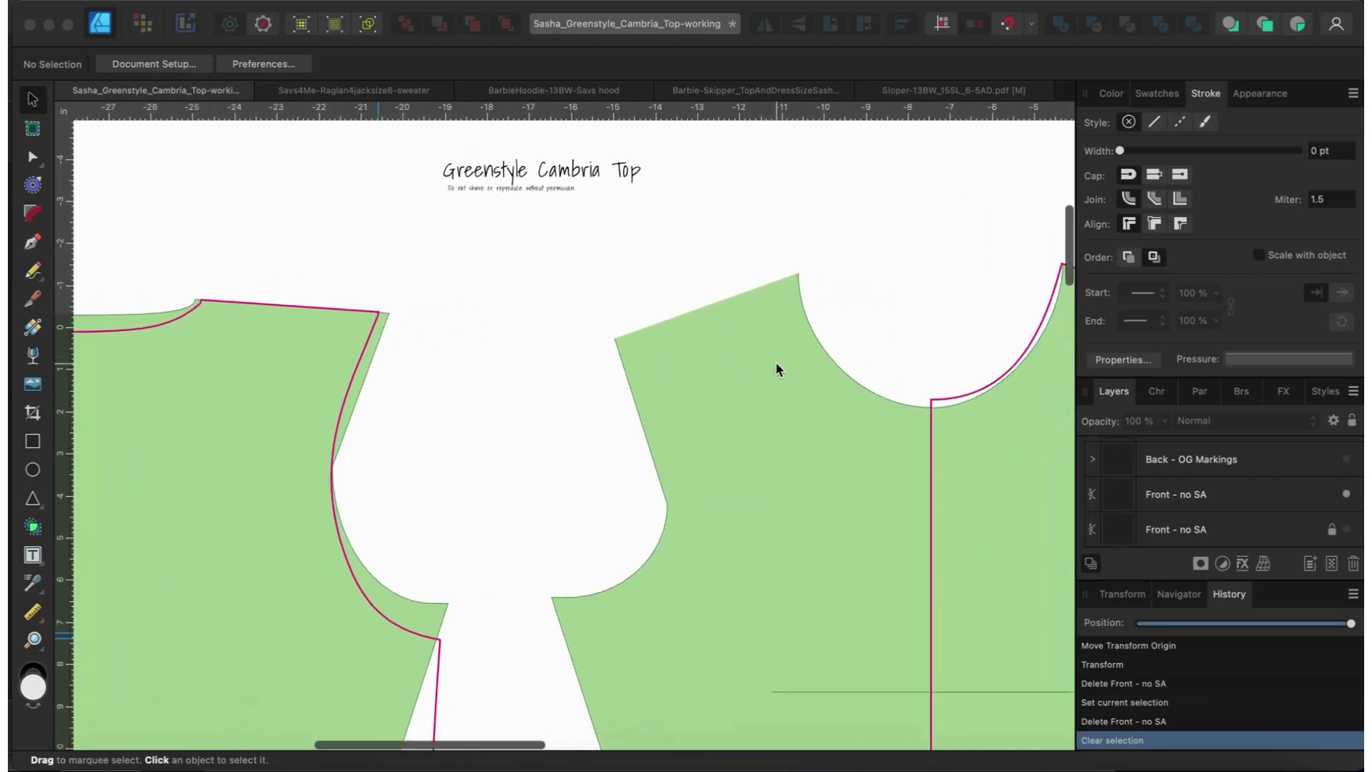
scroll(777, 368, right, 7)
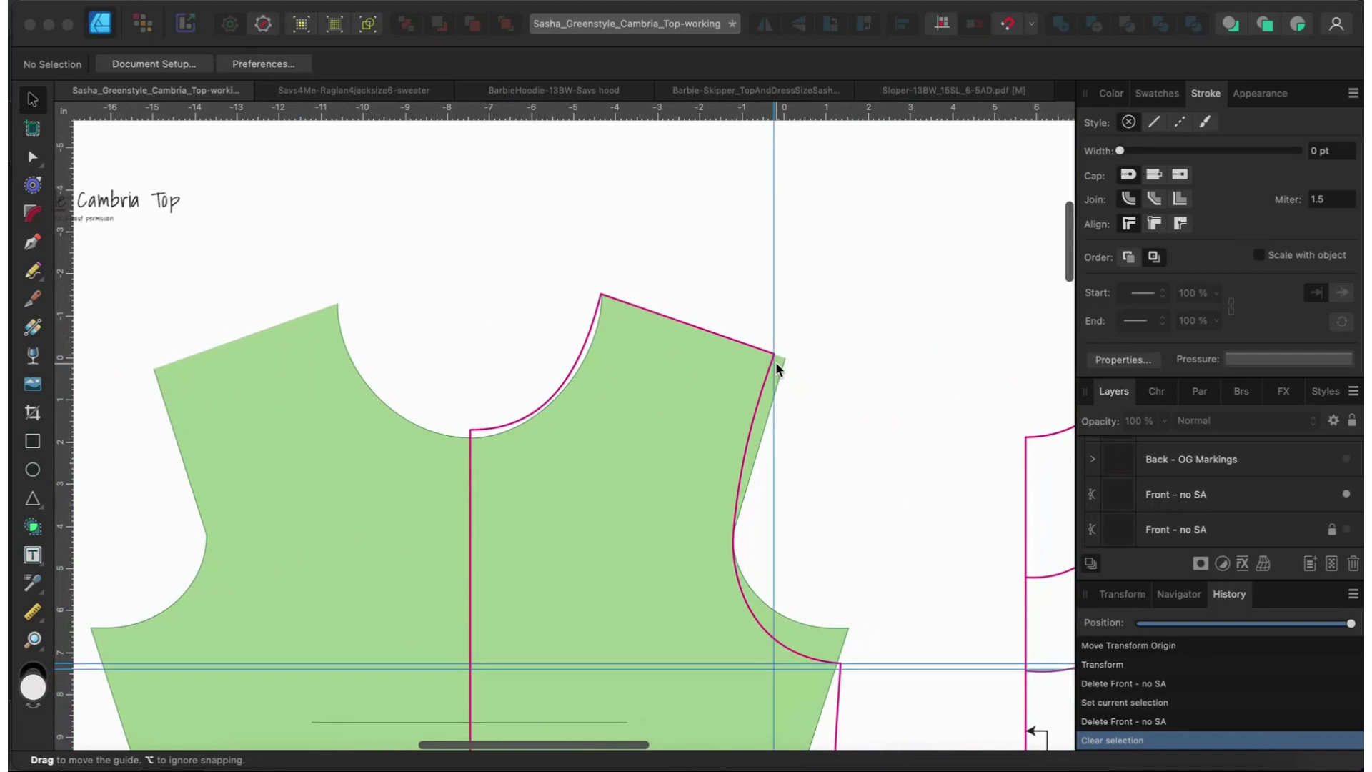
scroll(777, 368, left, 20)
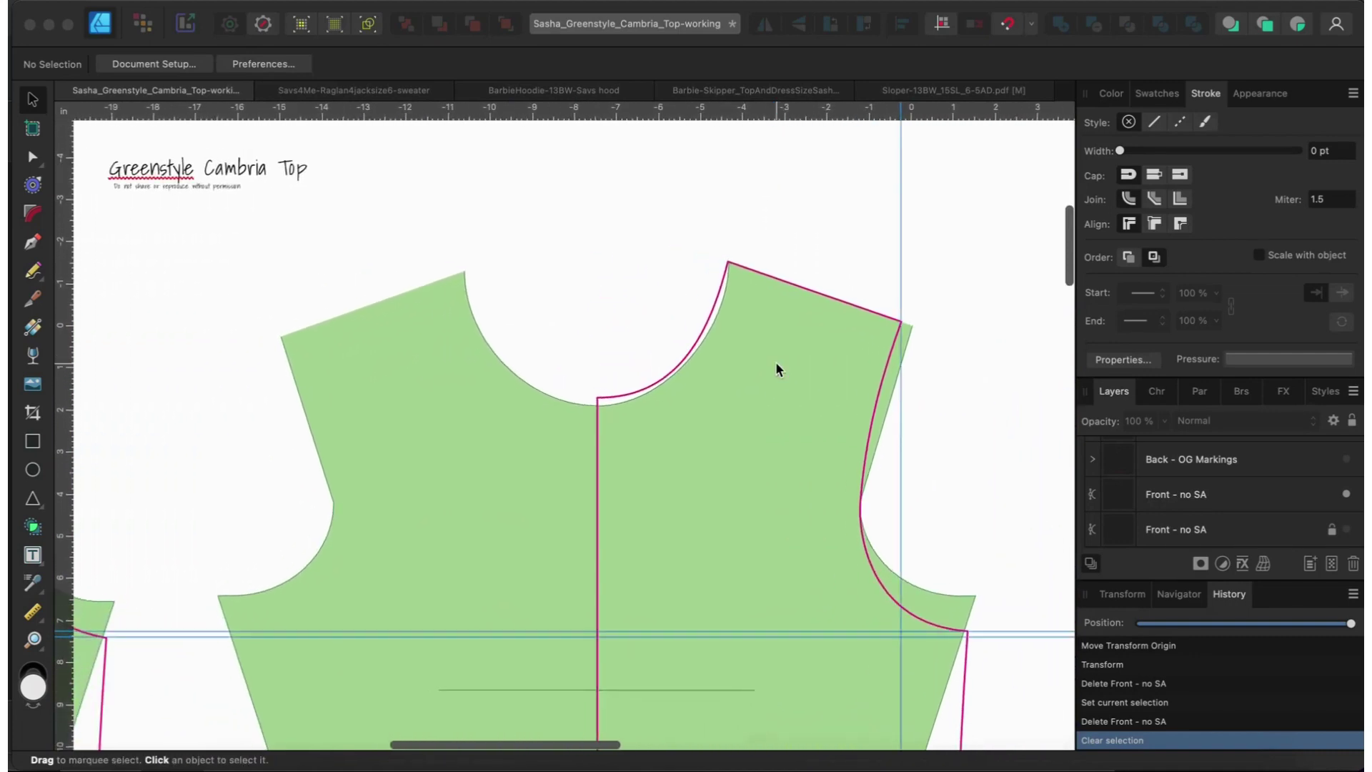
scroll(778, 368, right, 12)
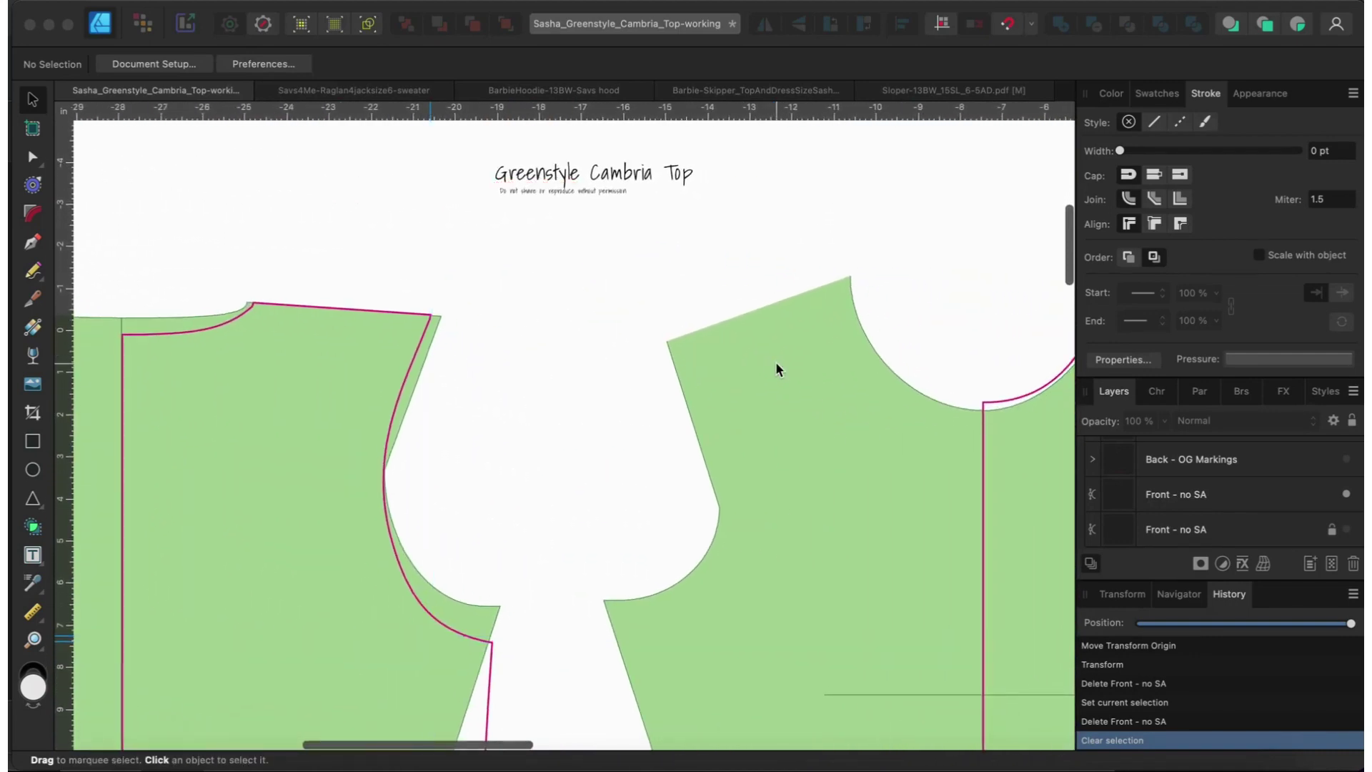
scroll(777, 368, right, 6)
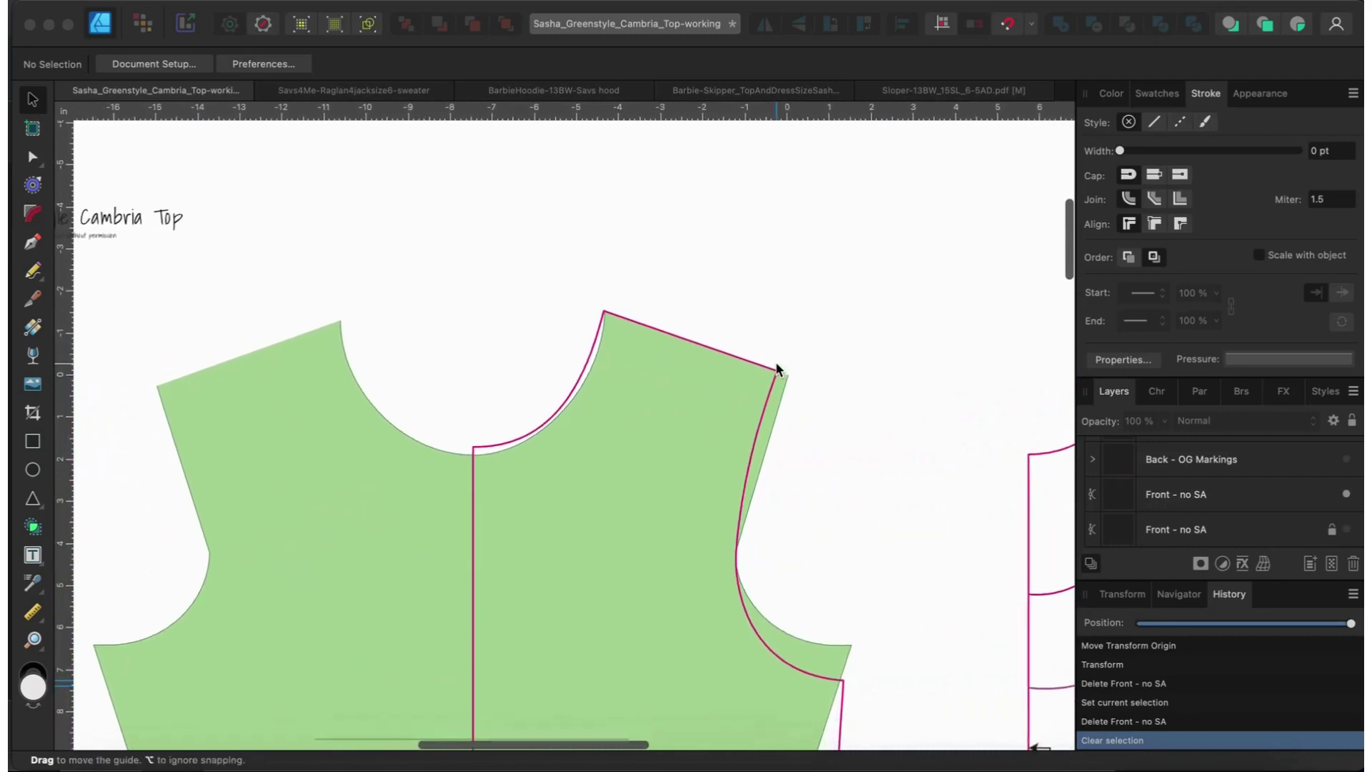
scroll(777, 368, left, 8)
scroll(778, 368, up, 1)
scroll(777, 368, left, 1)
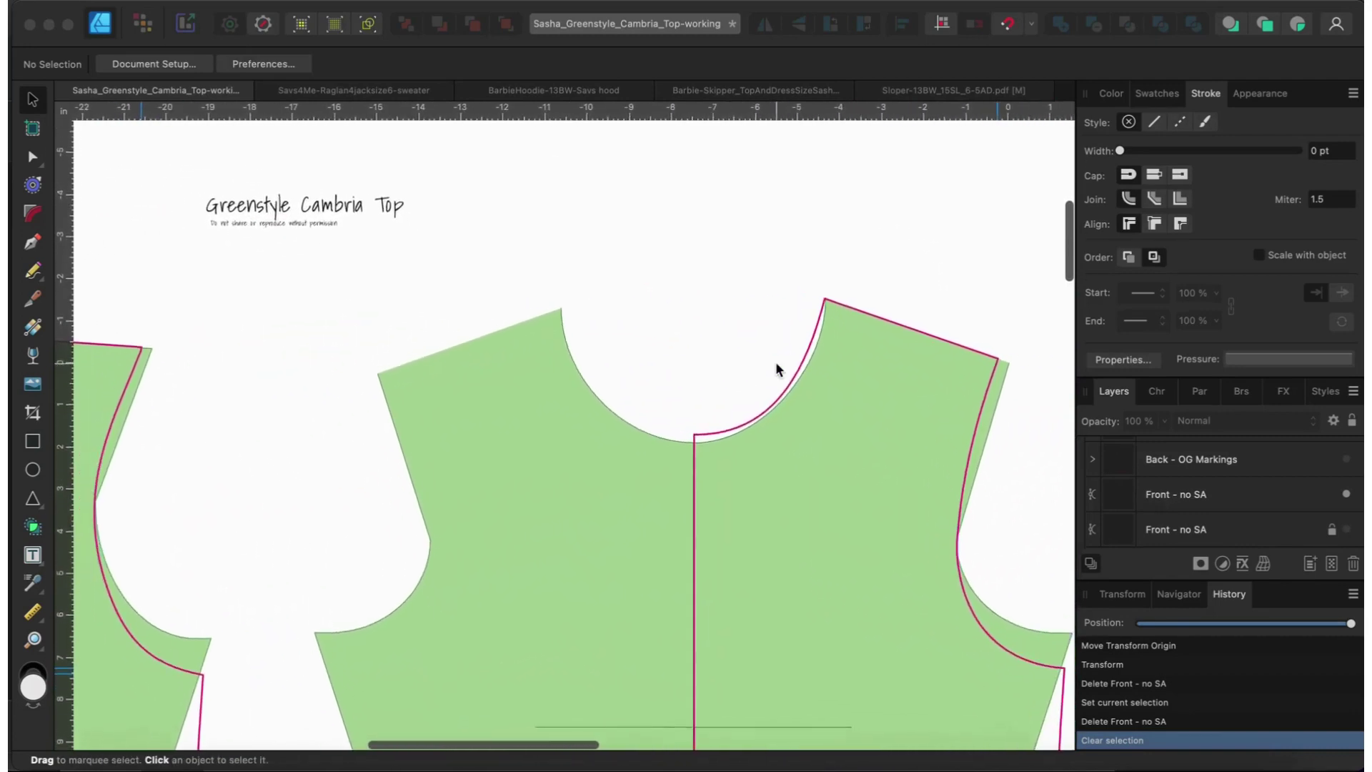
scroll(776, 369, left, 5)
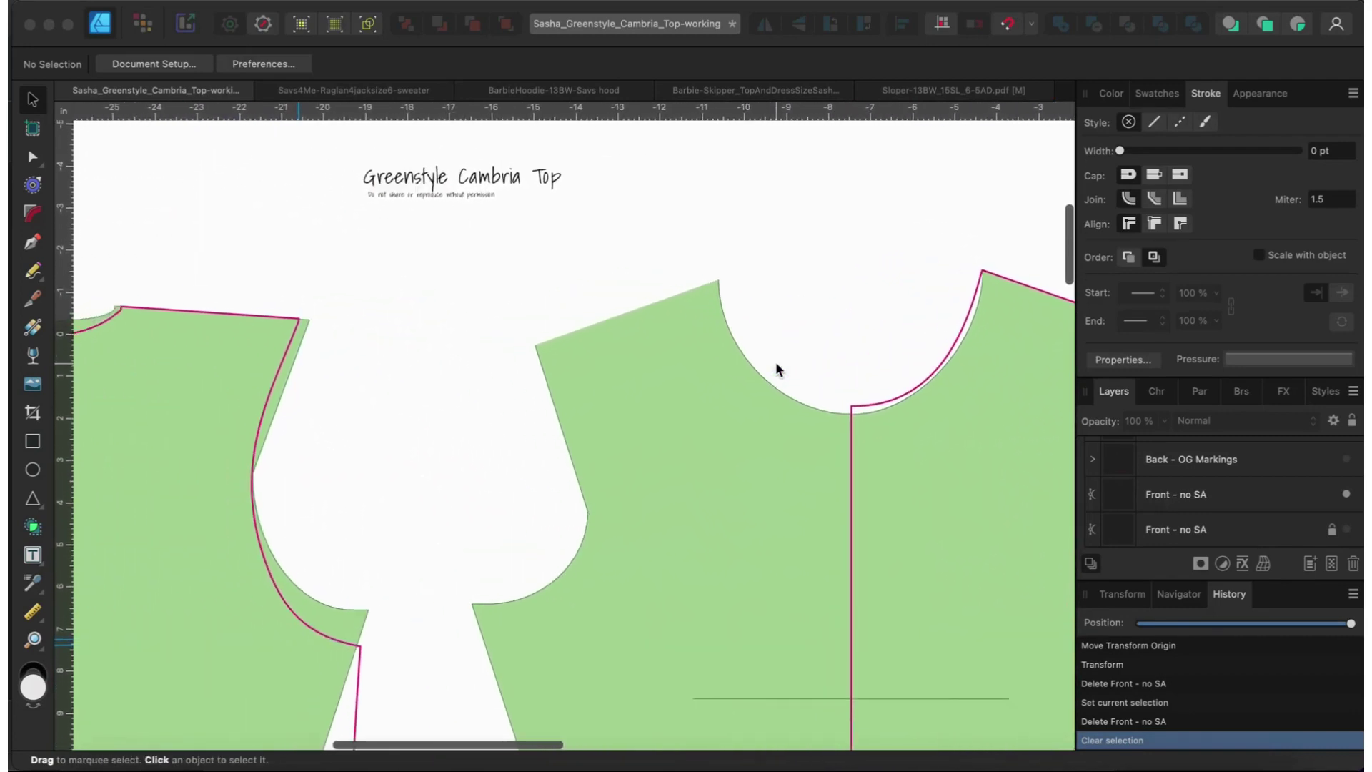
scroll(775, 369, left, 2)
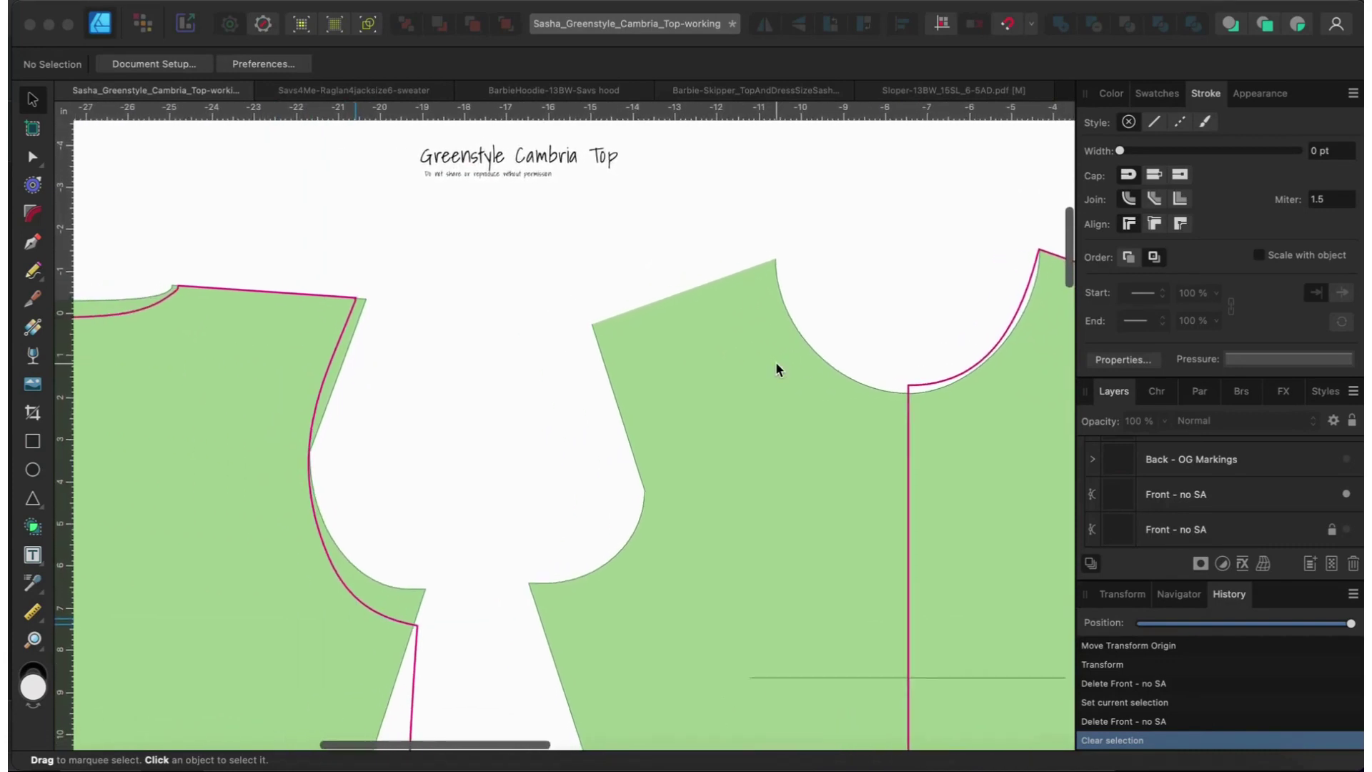
scroll(776, 369, right, 5)
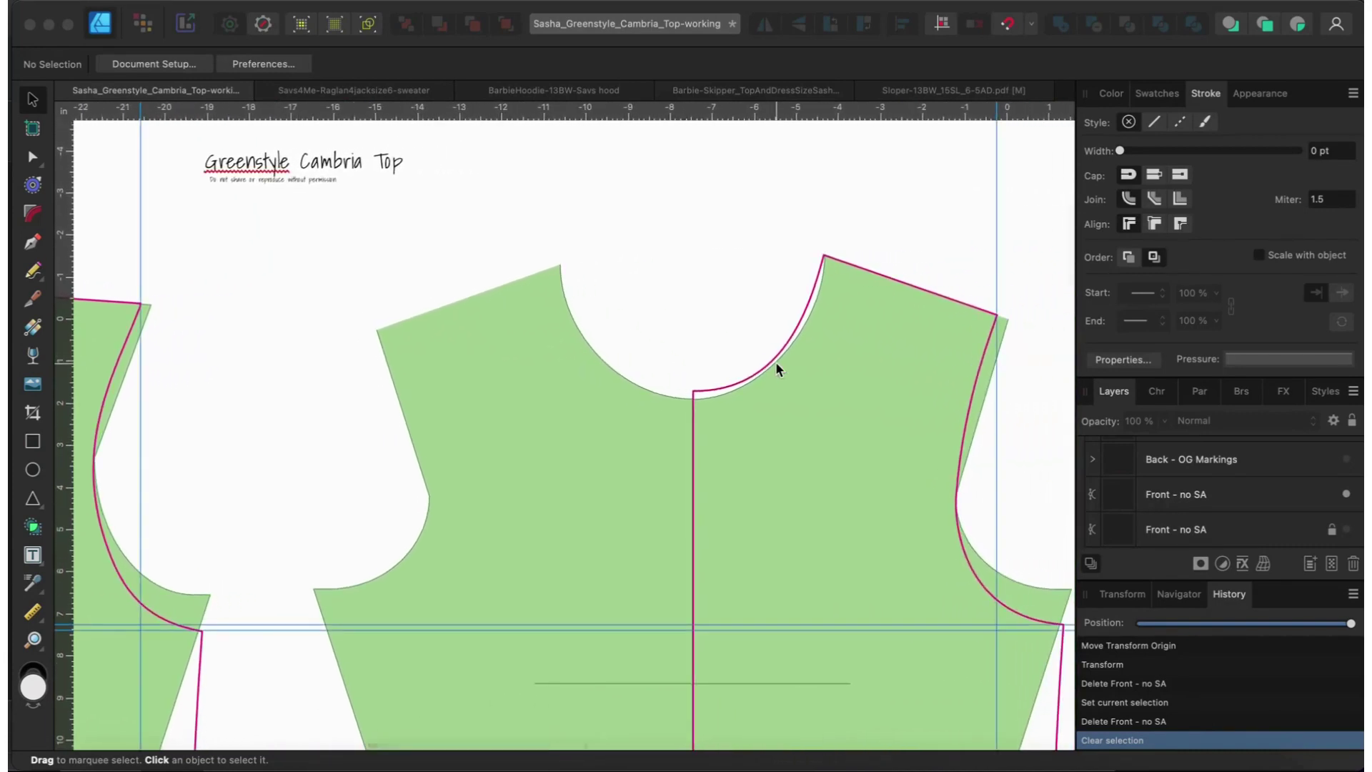
scroll(776, 367, left, 6)
scroll(776, 368, left, 1)
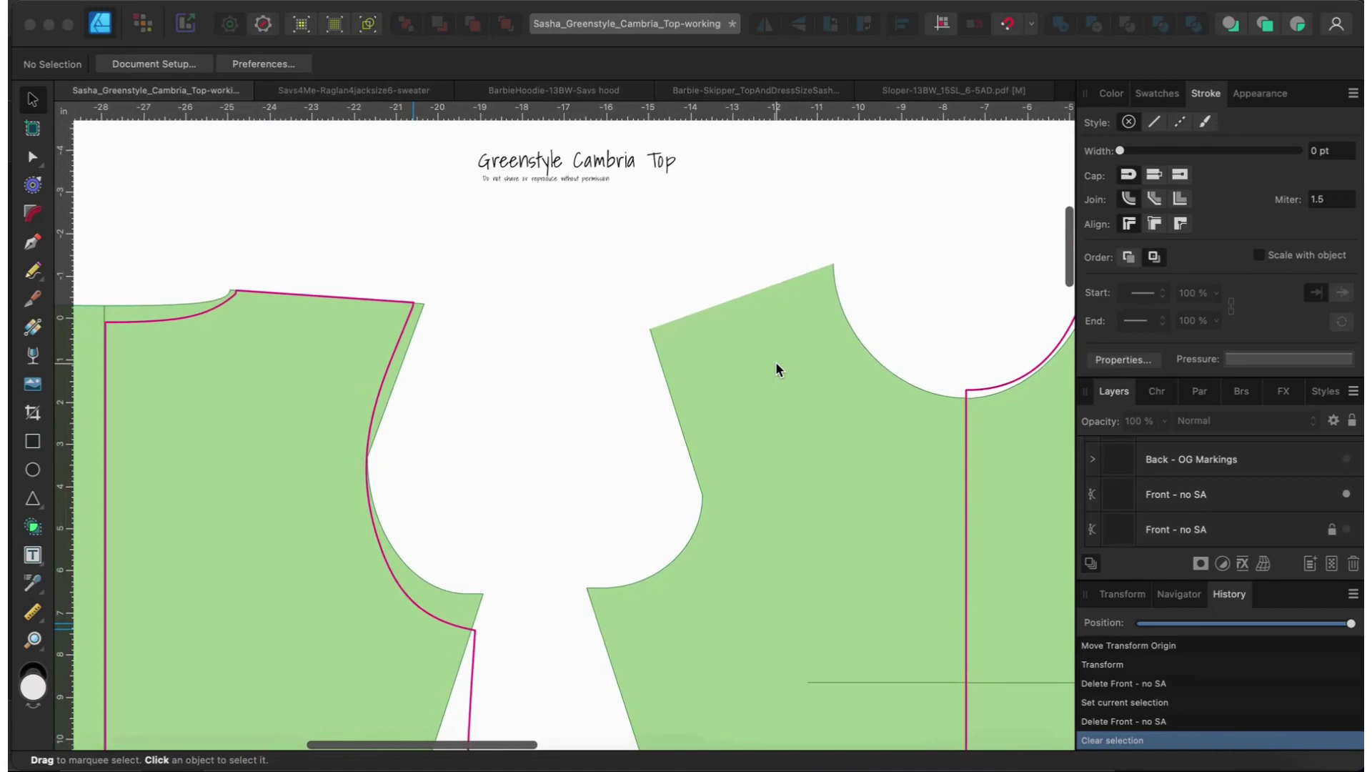
scroll(775, 369, right, 5)
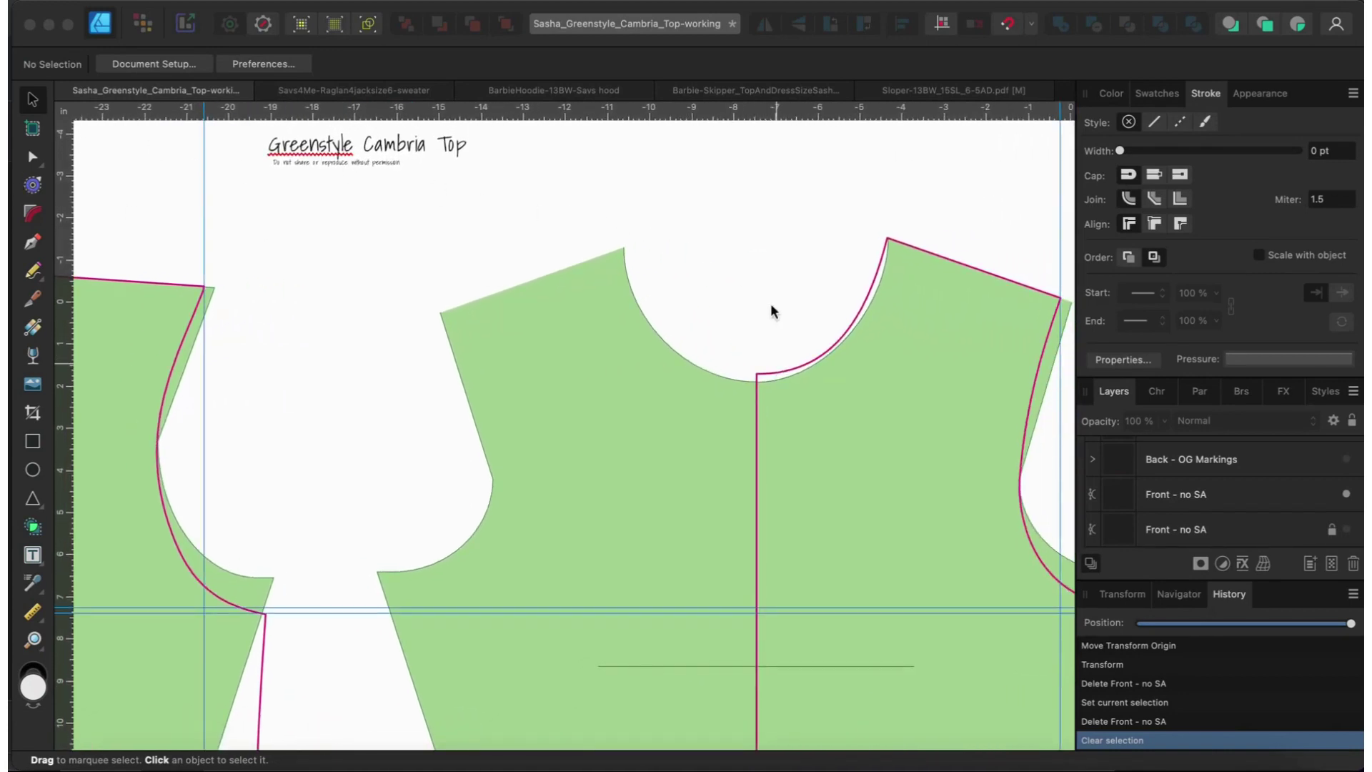
scroll(651, 306, left, 2)
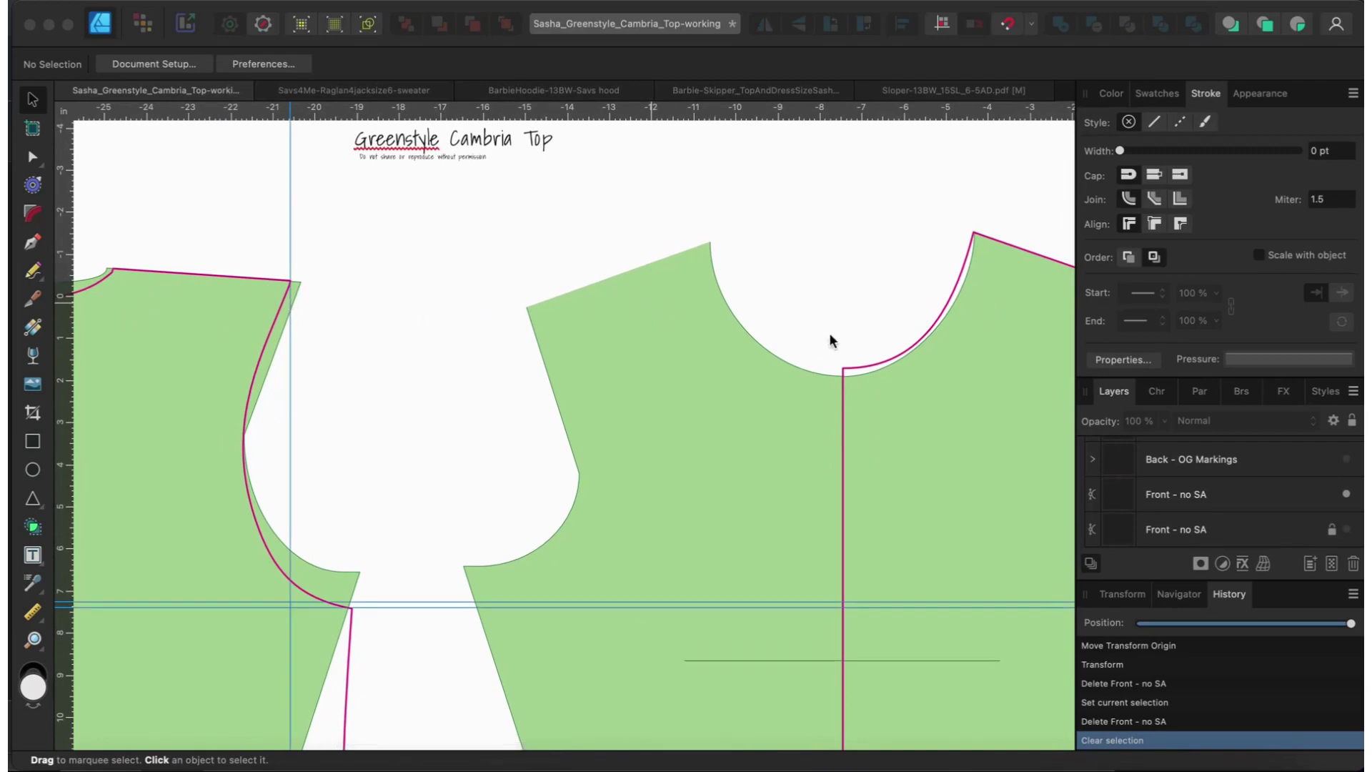
scroll(829, 335, right, 4)
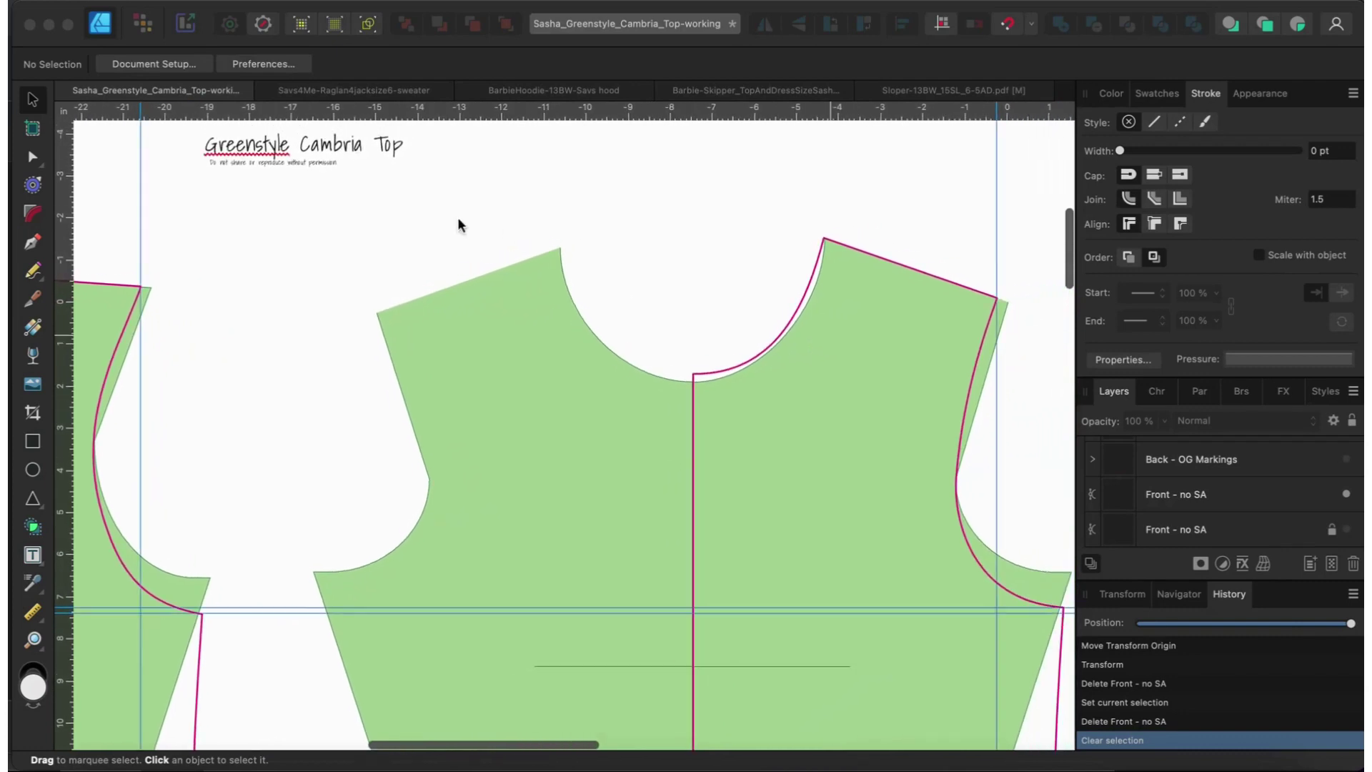
Paste a copy of the magenta front bodice outline and move it leftward
click(717, 377)
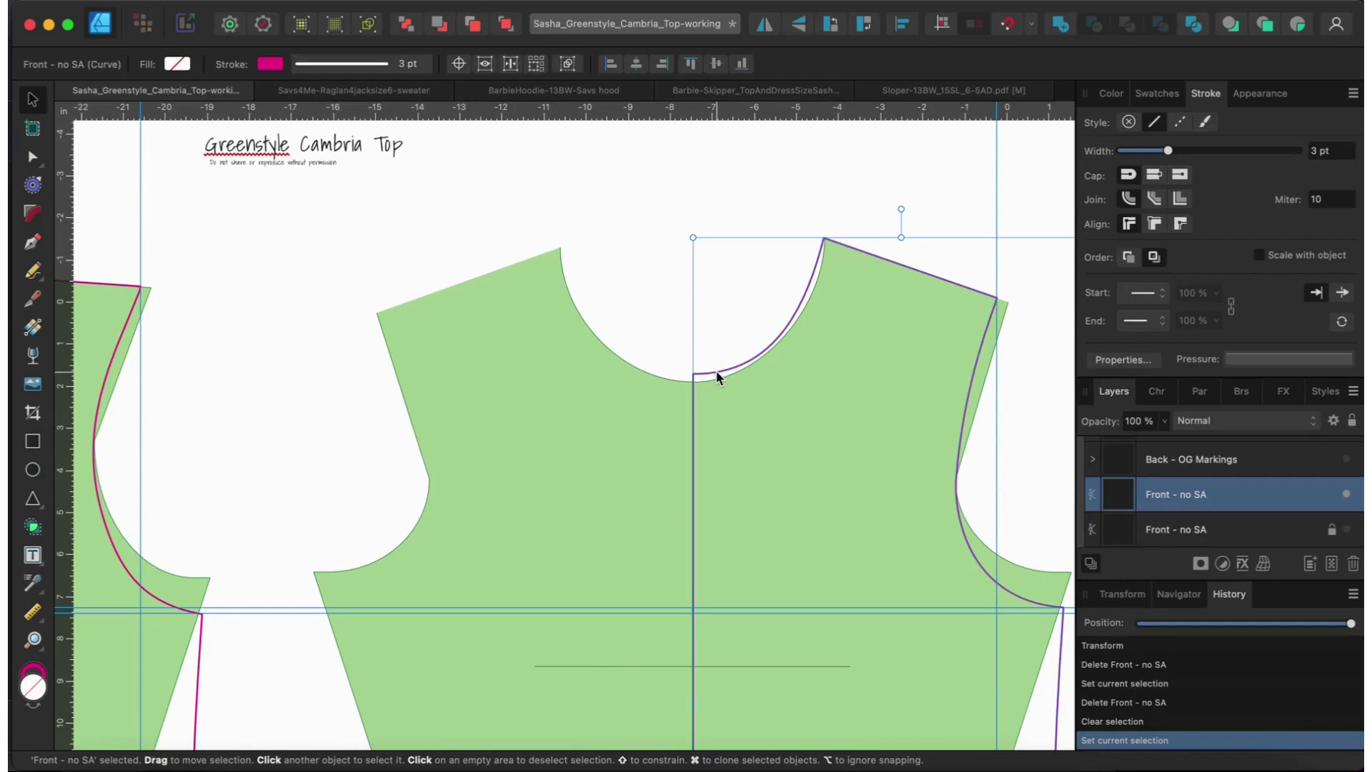
key(super+v)
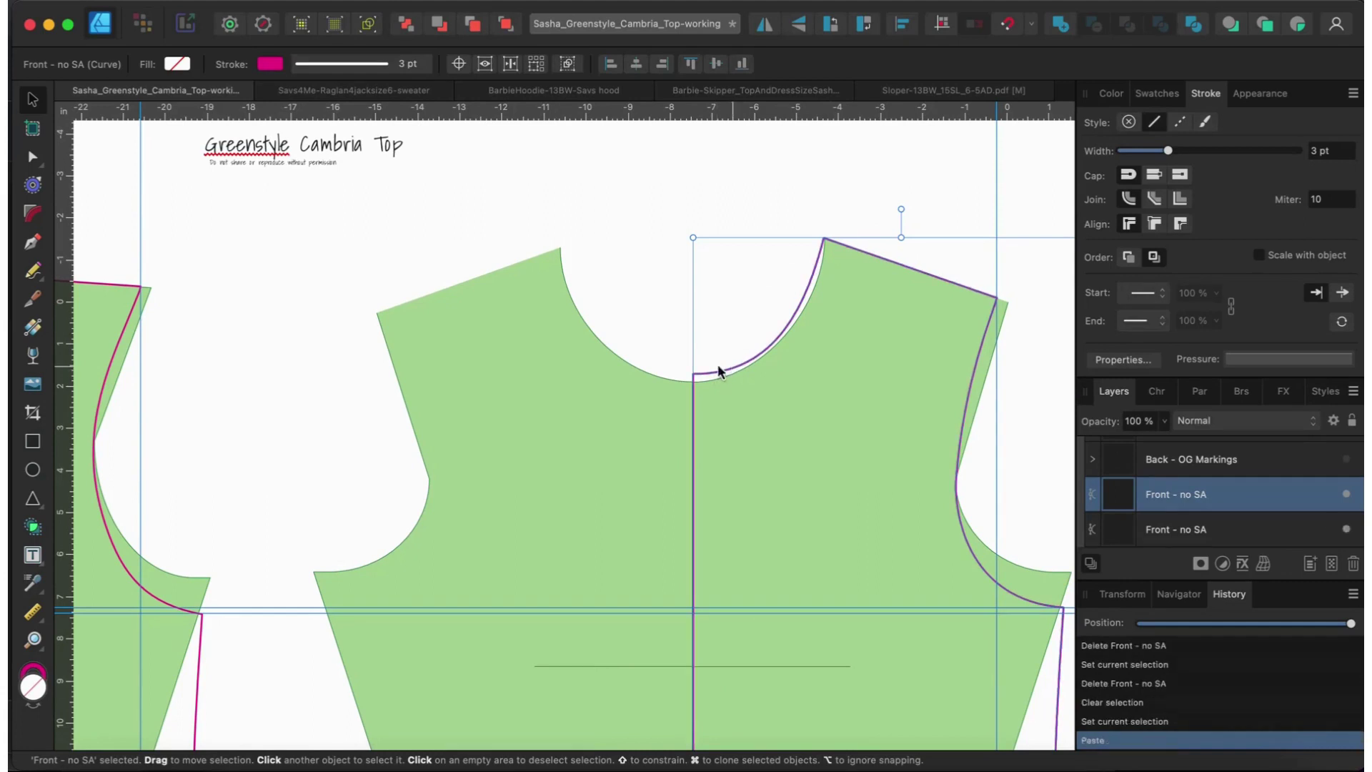
drag(718, 371, 221, 381)
scroll(221, 381, left, 10)
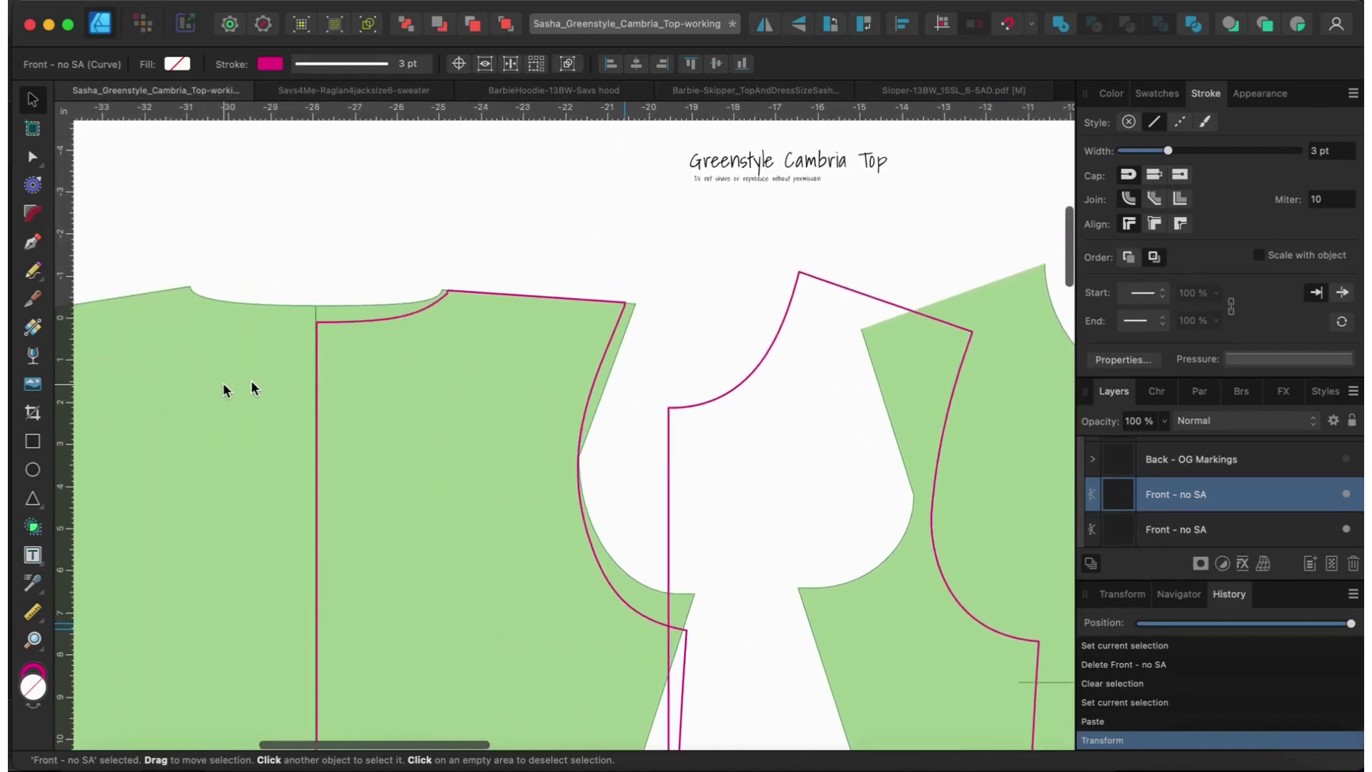
Place the front copy so its neck-shoulder node sits on the back piece's neck-shoulder point
drag(722, 395, 370, 413)
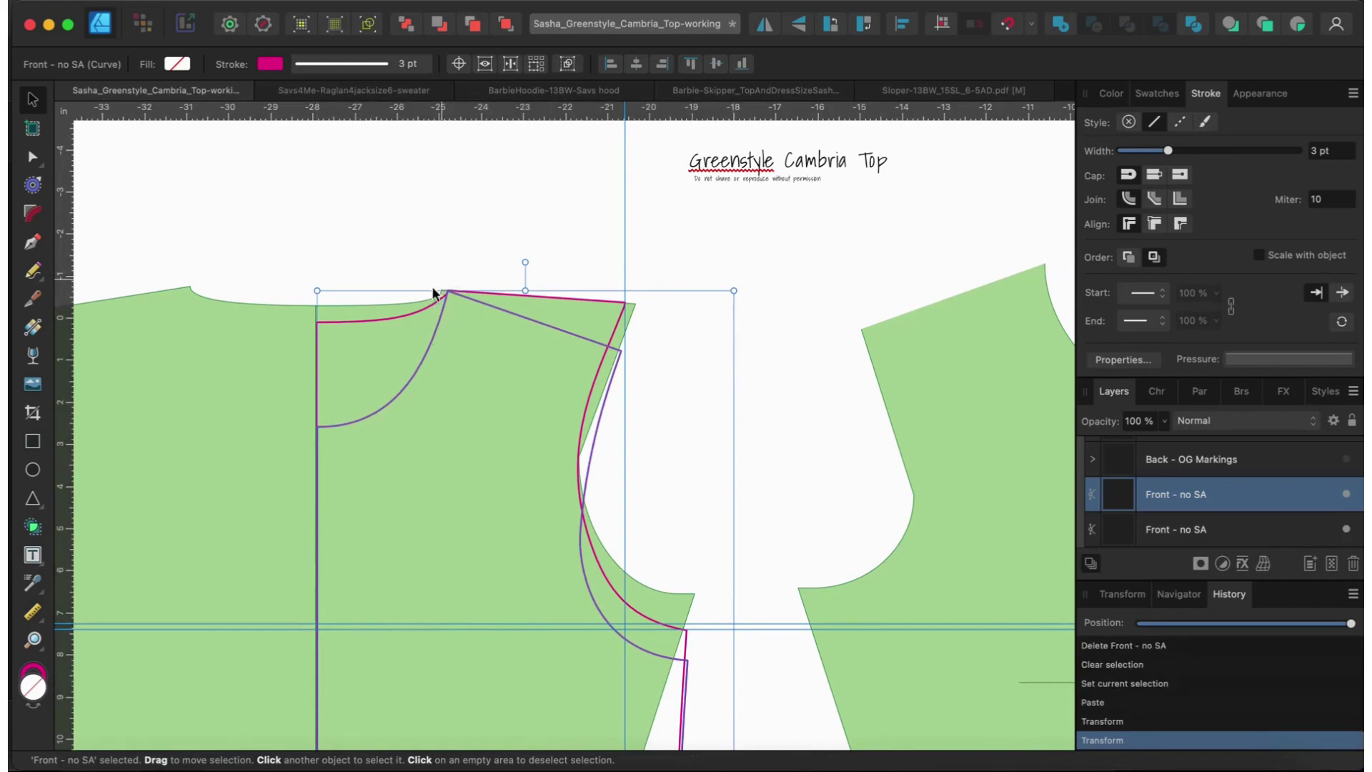
scroll(455, 271, up, 5)
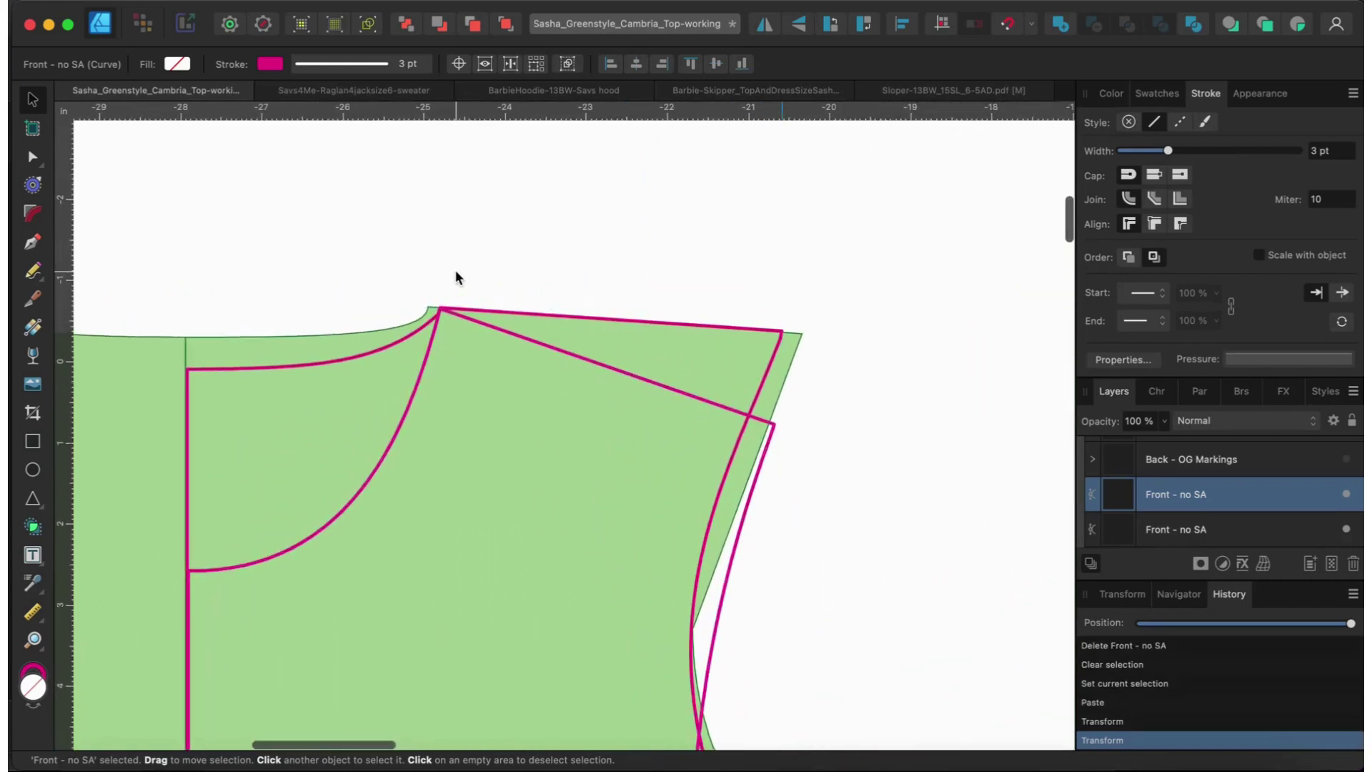
drag(440, 435, 440, 436)
scroll(313, 516, down, 2)
scroll(313, 516, left, 1)
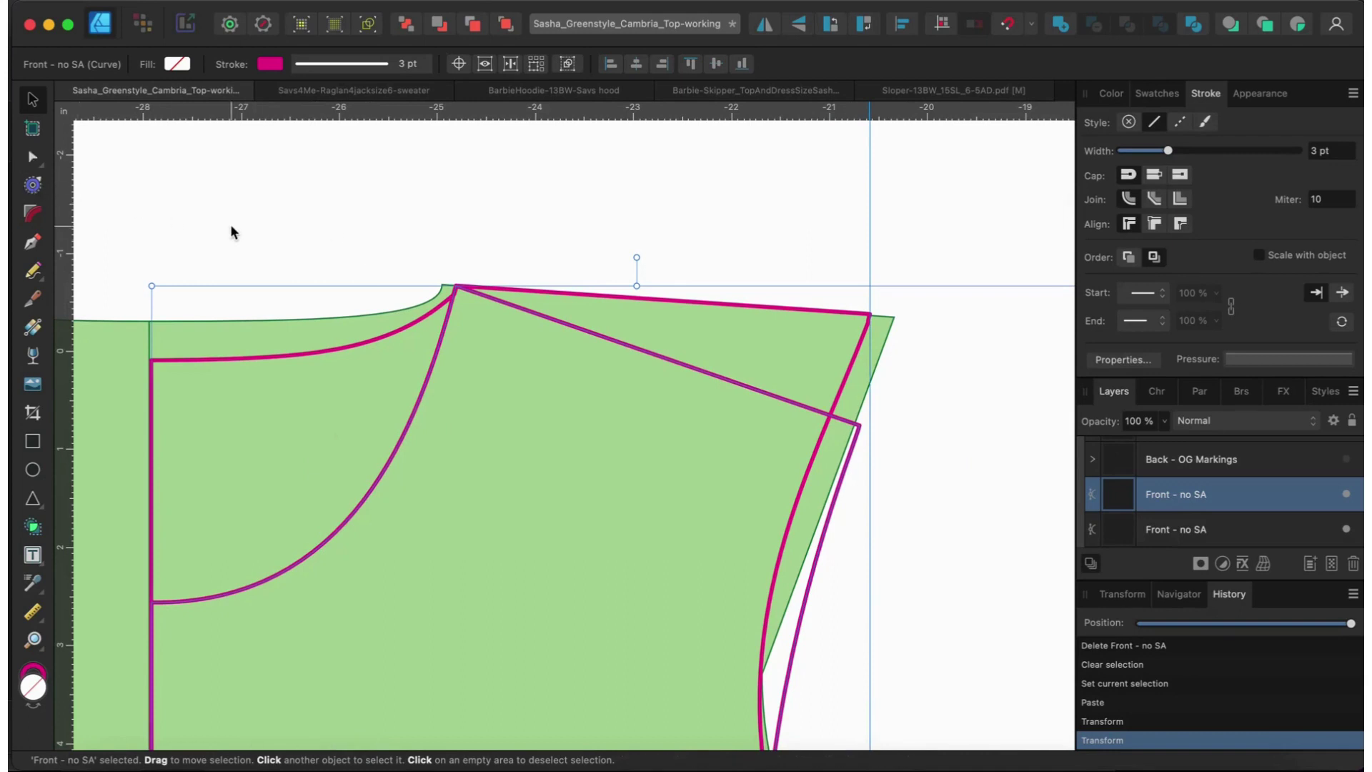
Pivot the front copy around its neck-shoulder point, swinging it roughly 22° upward
key(f)
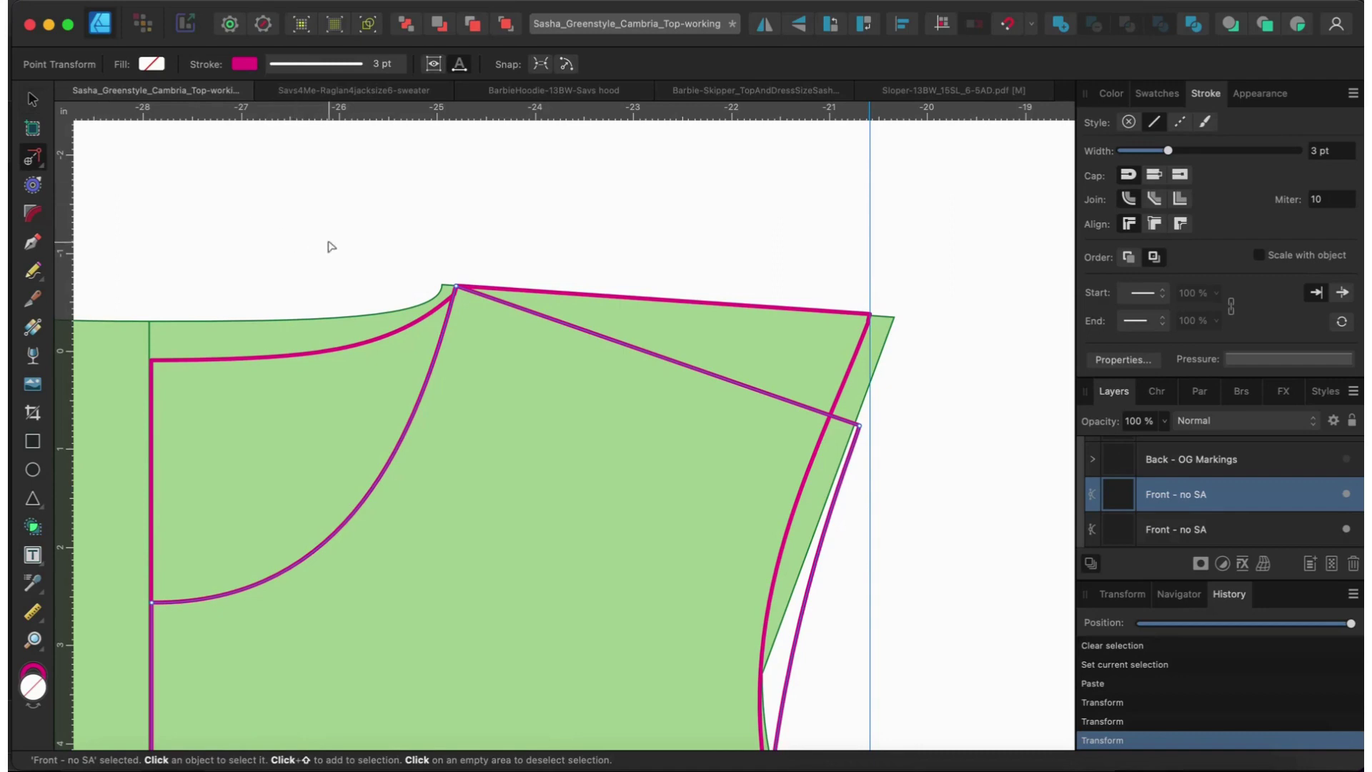
click(456, 288)
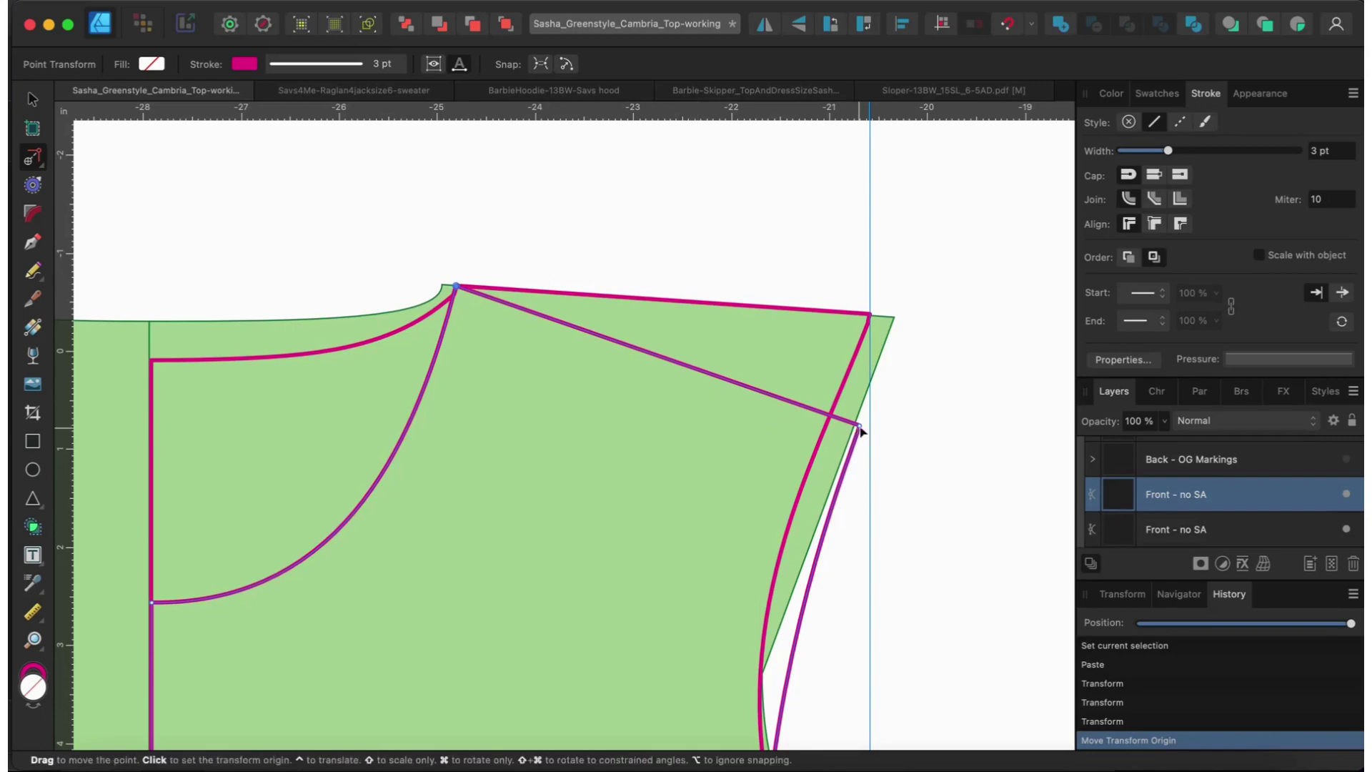
drag(859, 427, 801, 273)
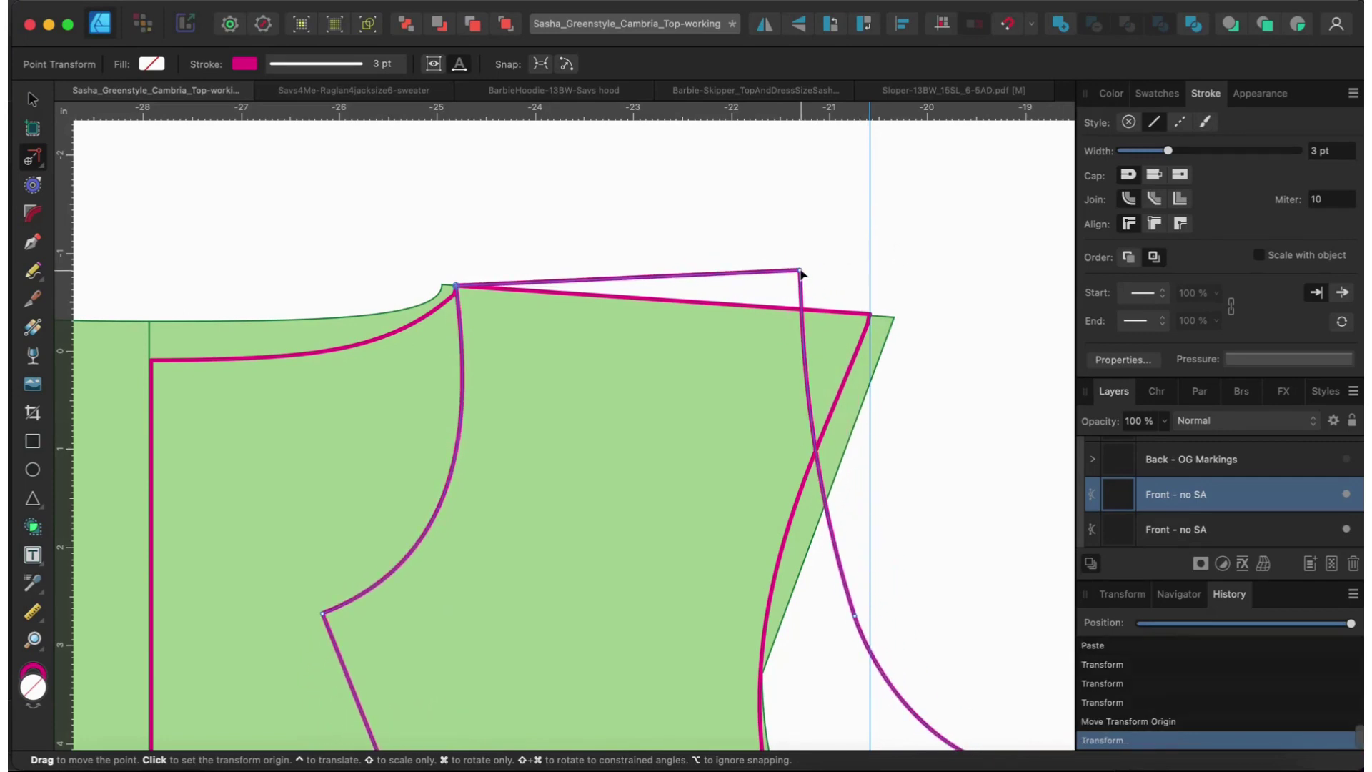
Undo that rotation and instead rotate the copy about 15° so its shoulder lies along the back shoulder seam
key(super+z)
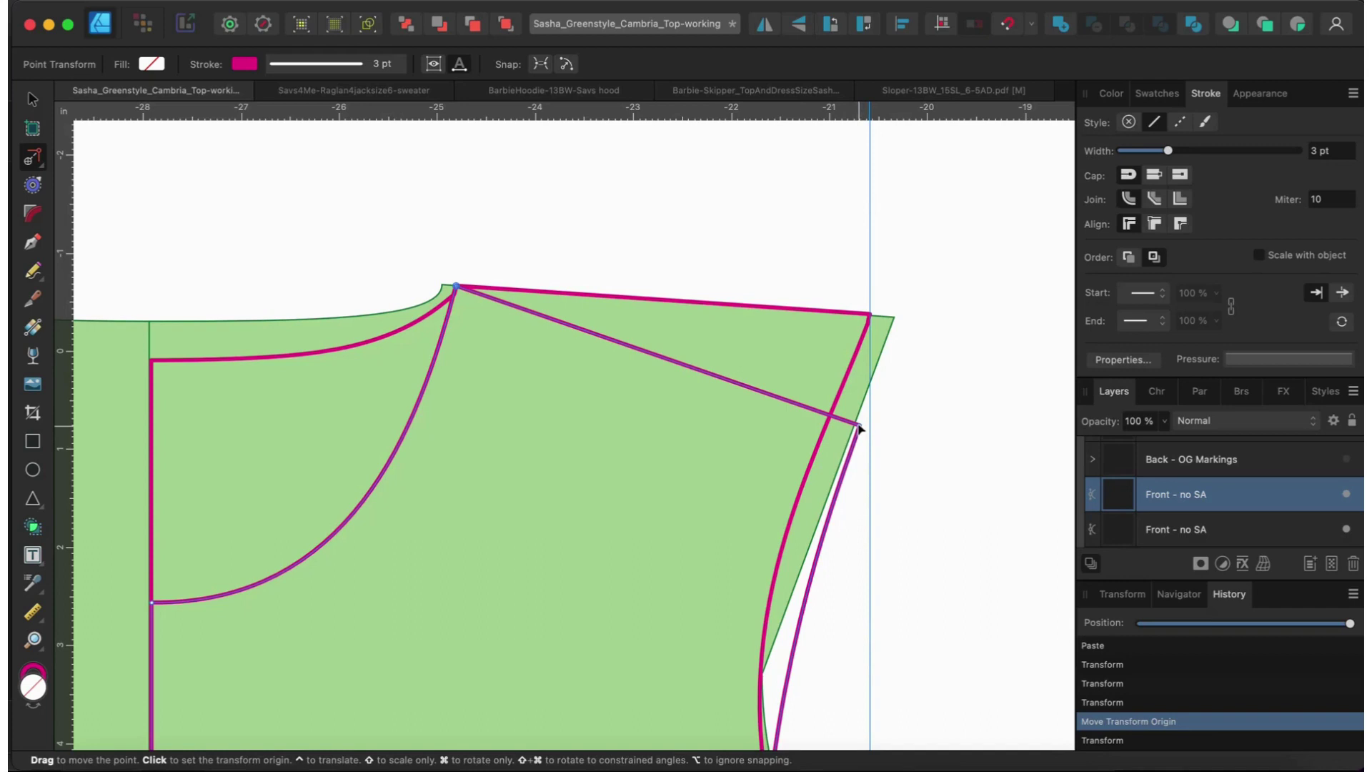
drag(859, 424, 890, 314)
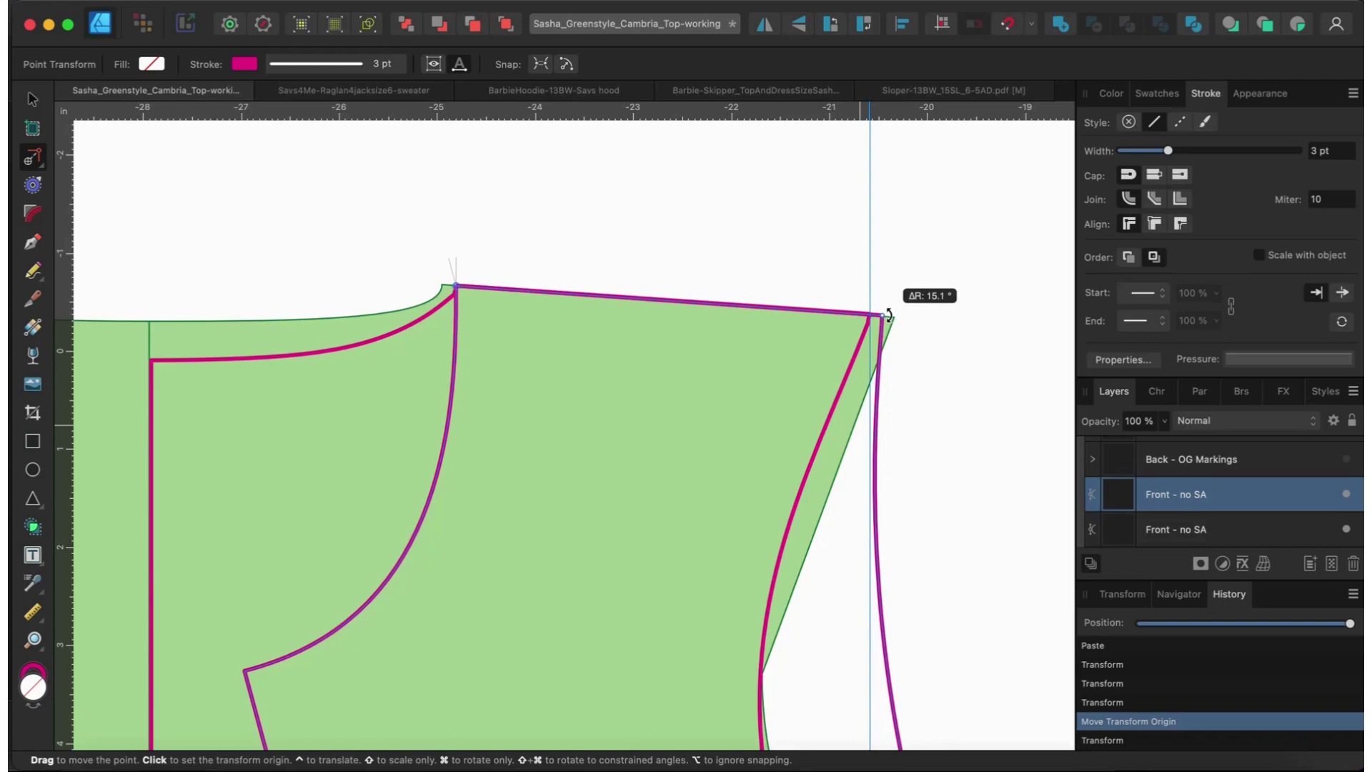
drag(889, 315, 890, 316)
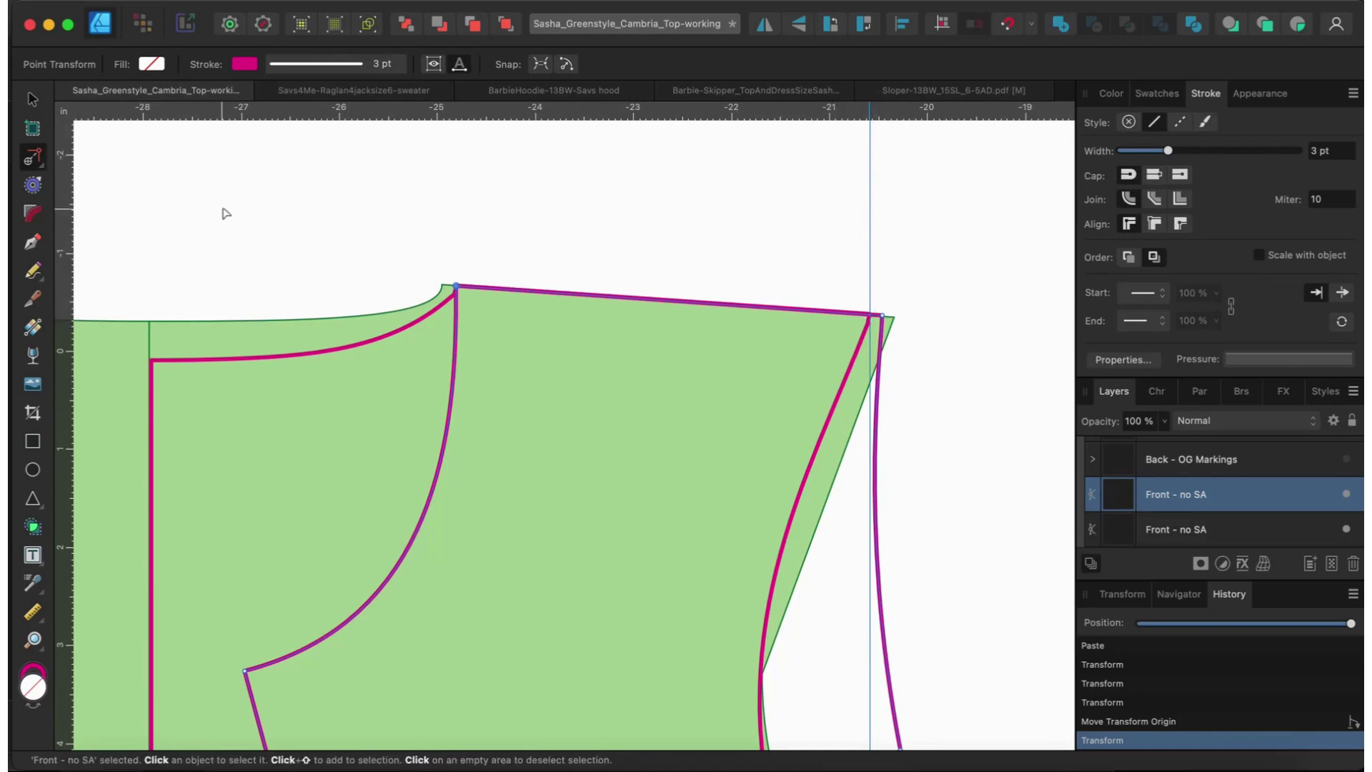
Nudge the front copy's shoulder corner node left to match the back shoulder length
key(a)
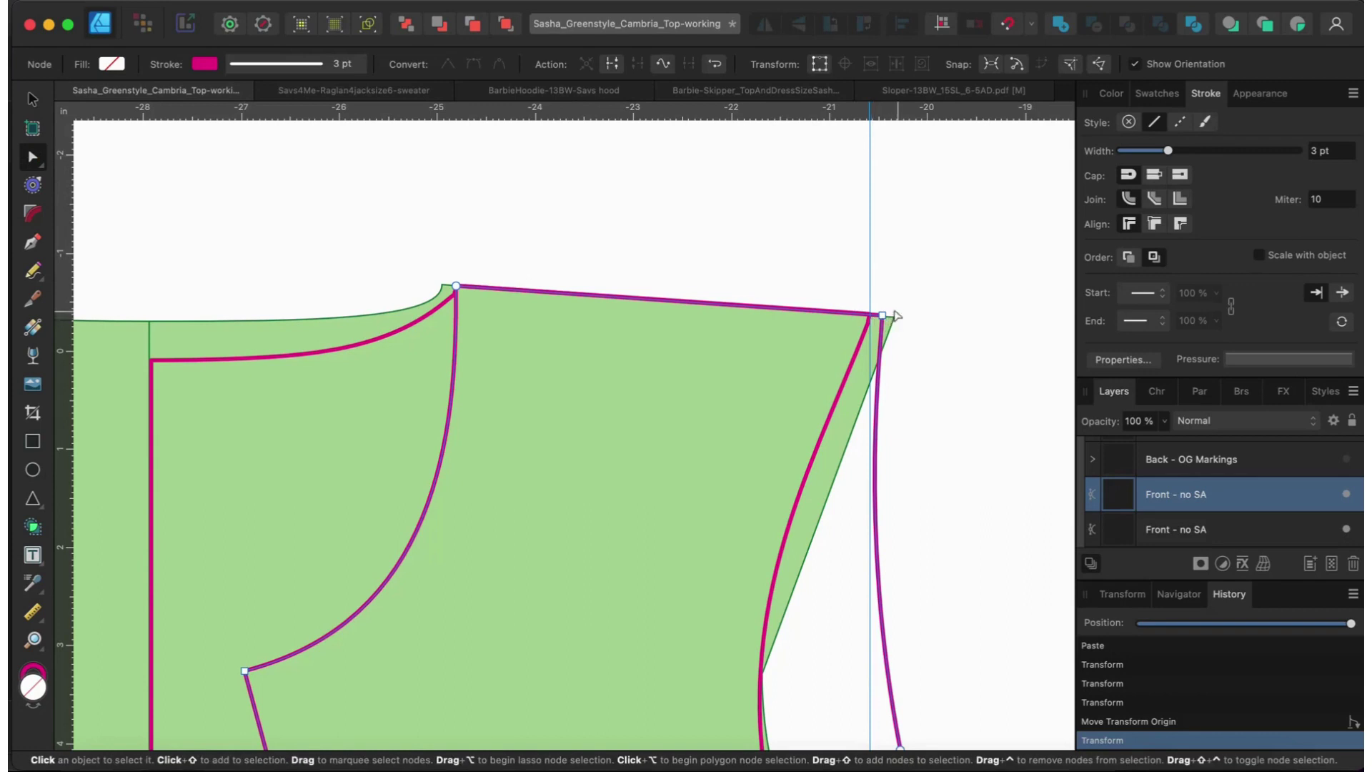
click(933, 275)
click(883, 316)
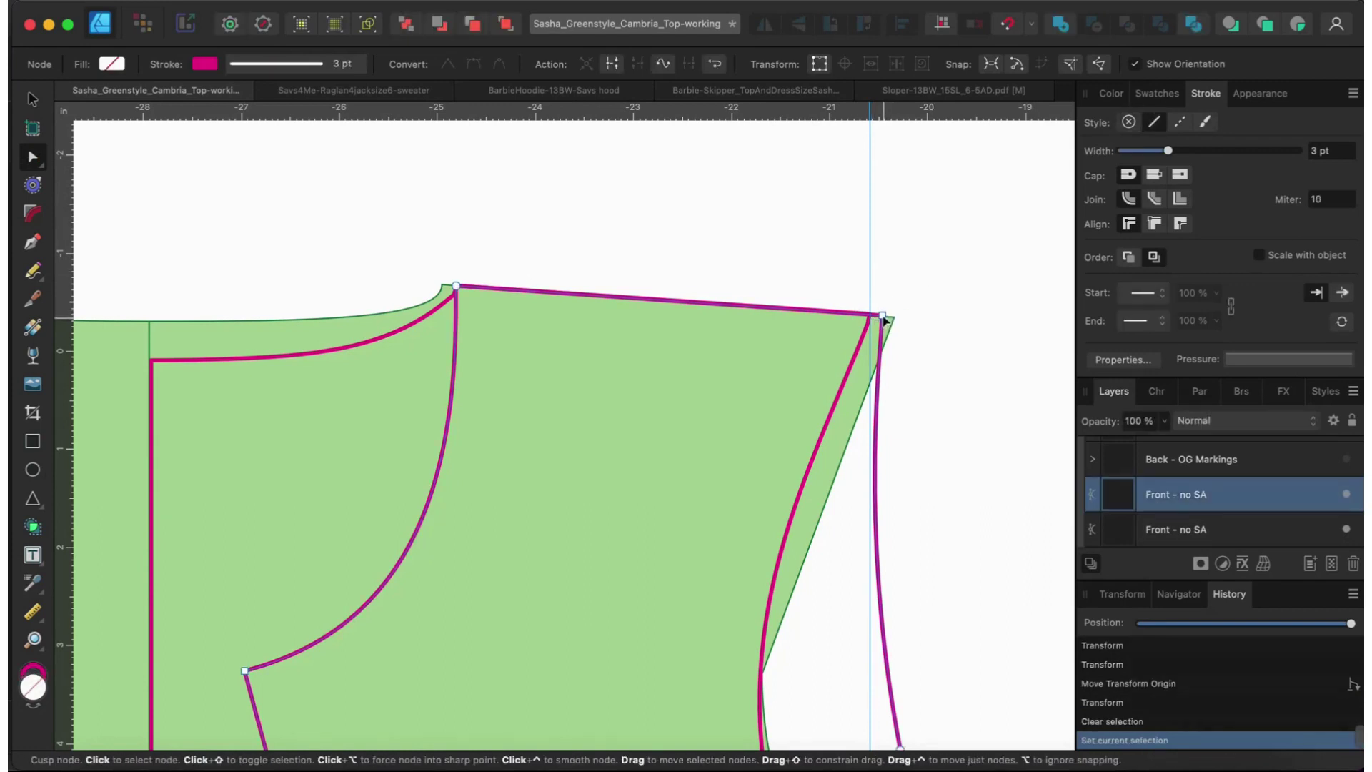
click(883, 318)
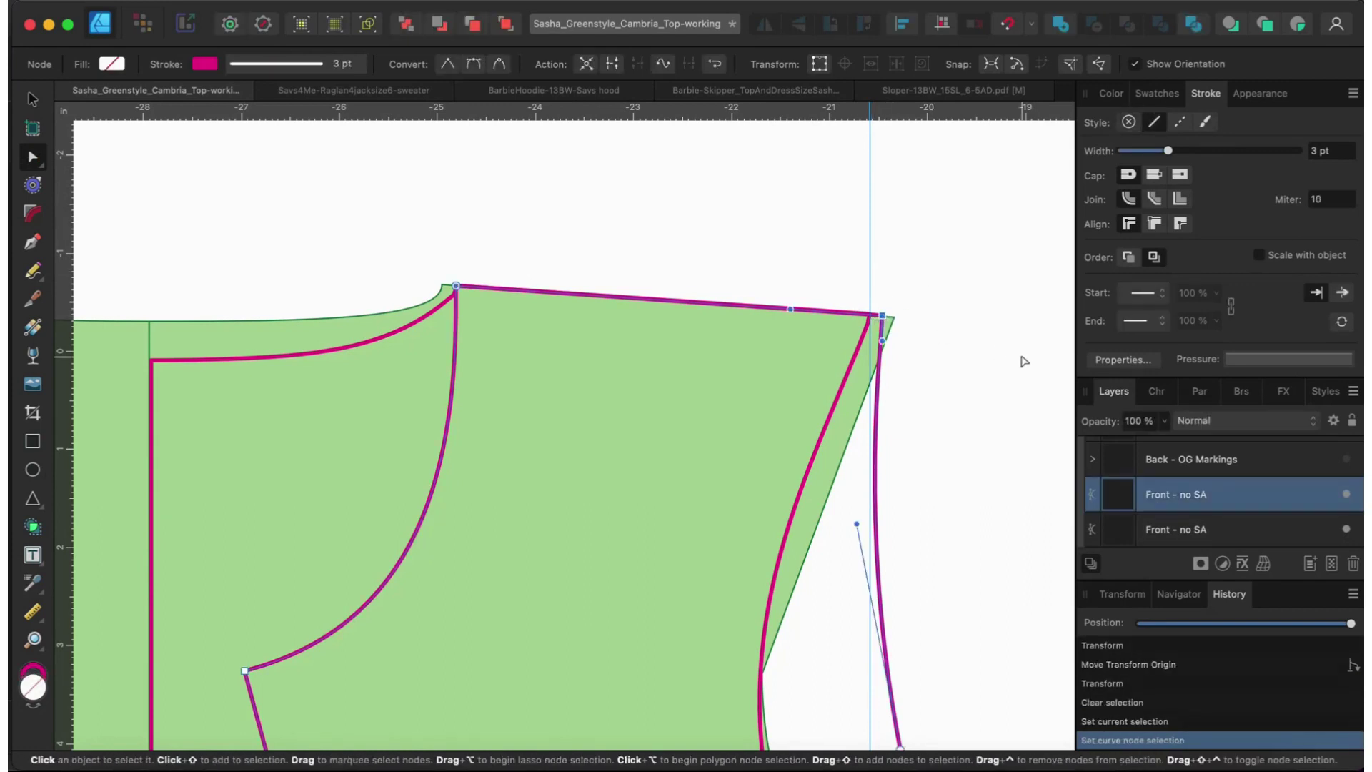
key(Left)
key(Left)
key(Left)
key(Left)
key(Left)
key(Left)
key(Left)
key(Left)
key(Left)
key(Left)
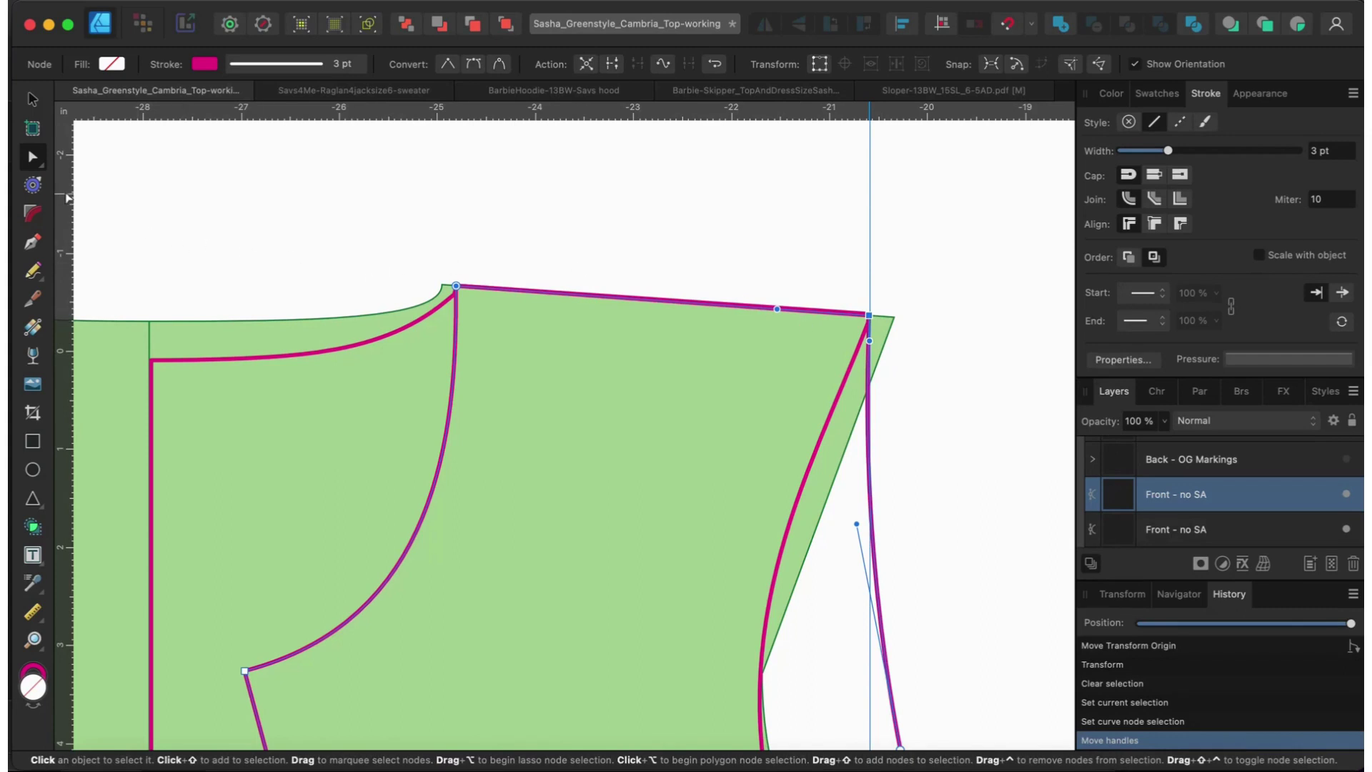
key(f)
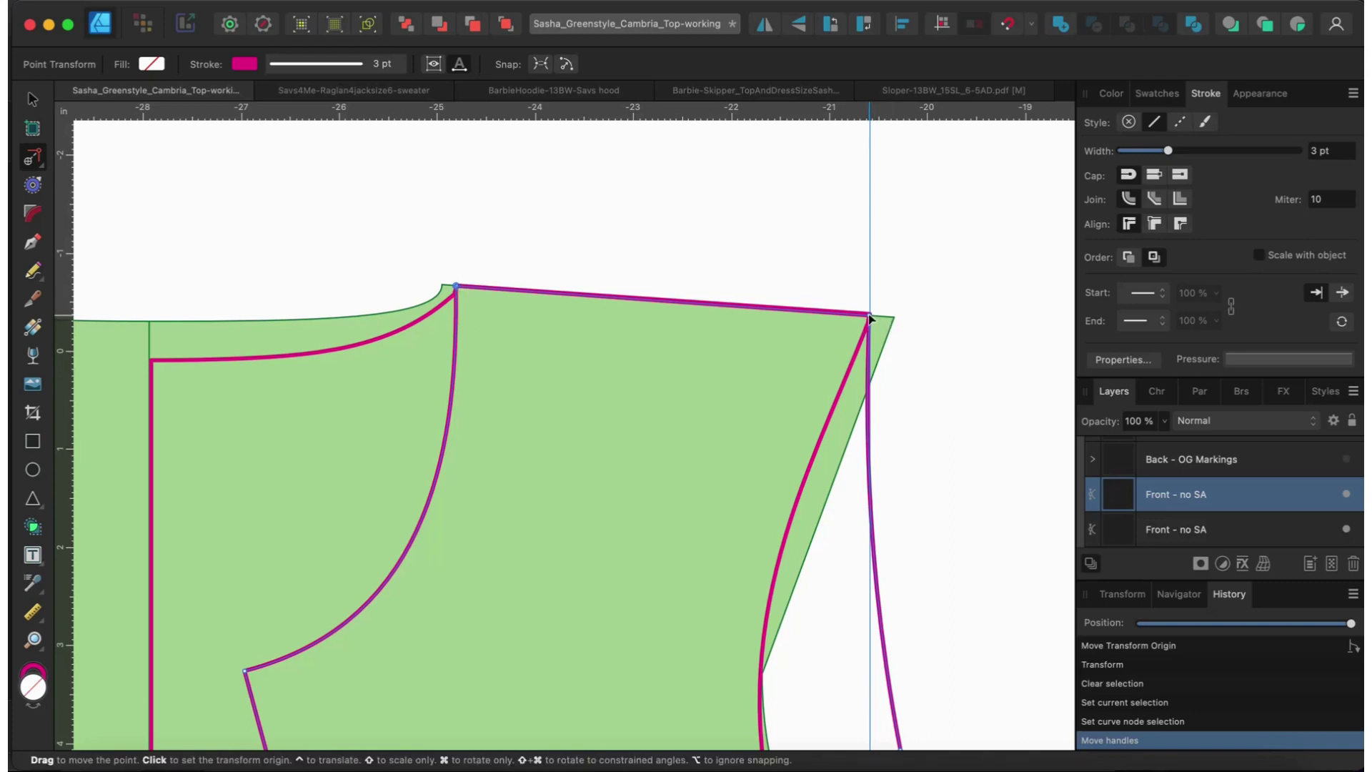
Rotate the adjusted front copy back down around the neck node and check the hem alignment
drag(867, 314, 861, 347)
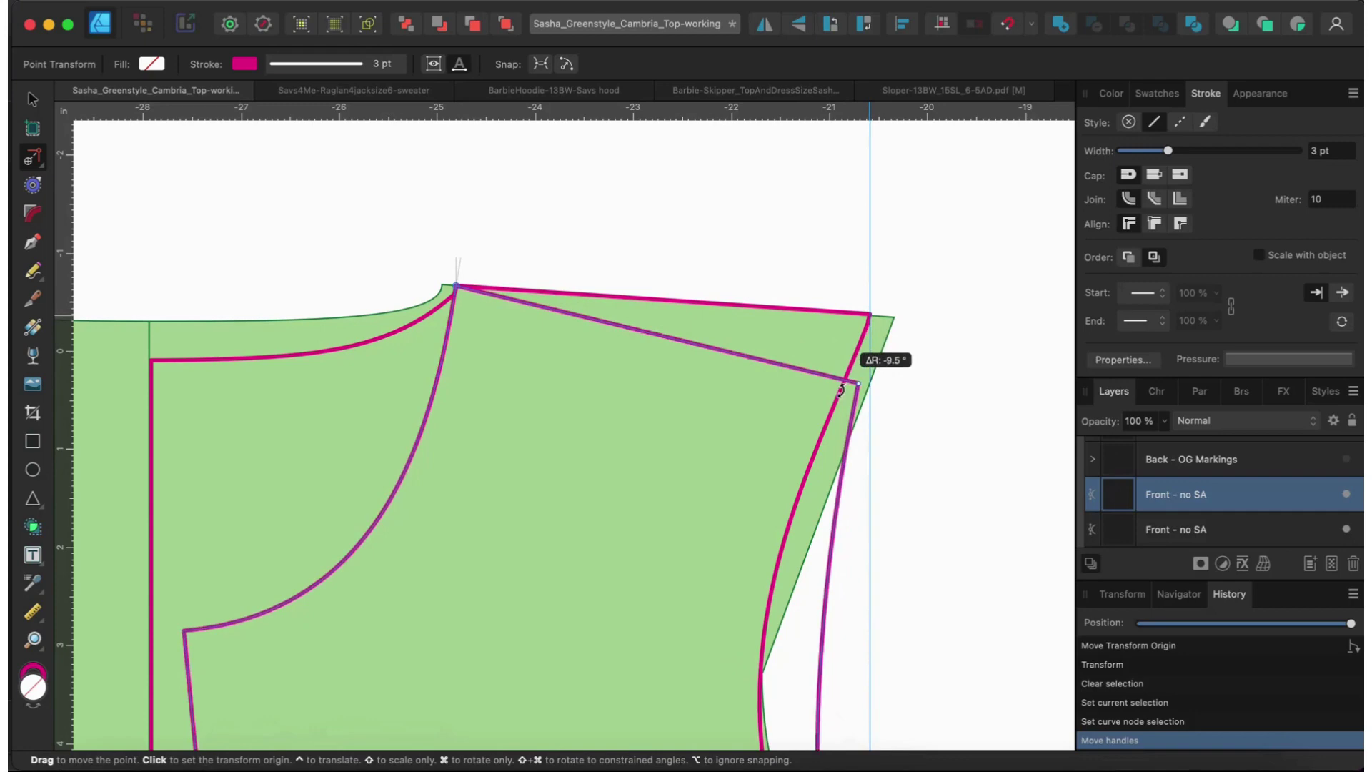
drag(841, 389, 828, 415)
scroll(639, 581, down, 4)
scroll(639, 580, left, 1)
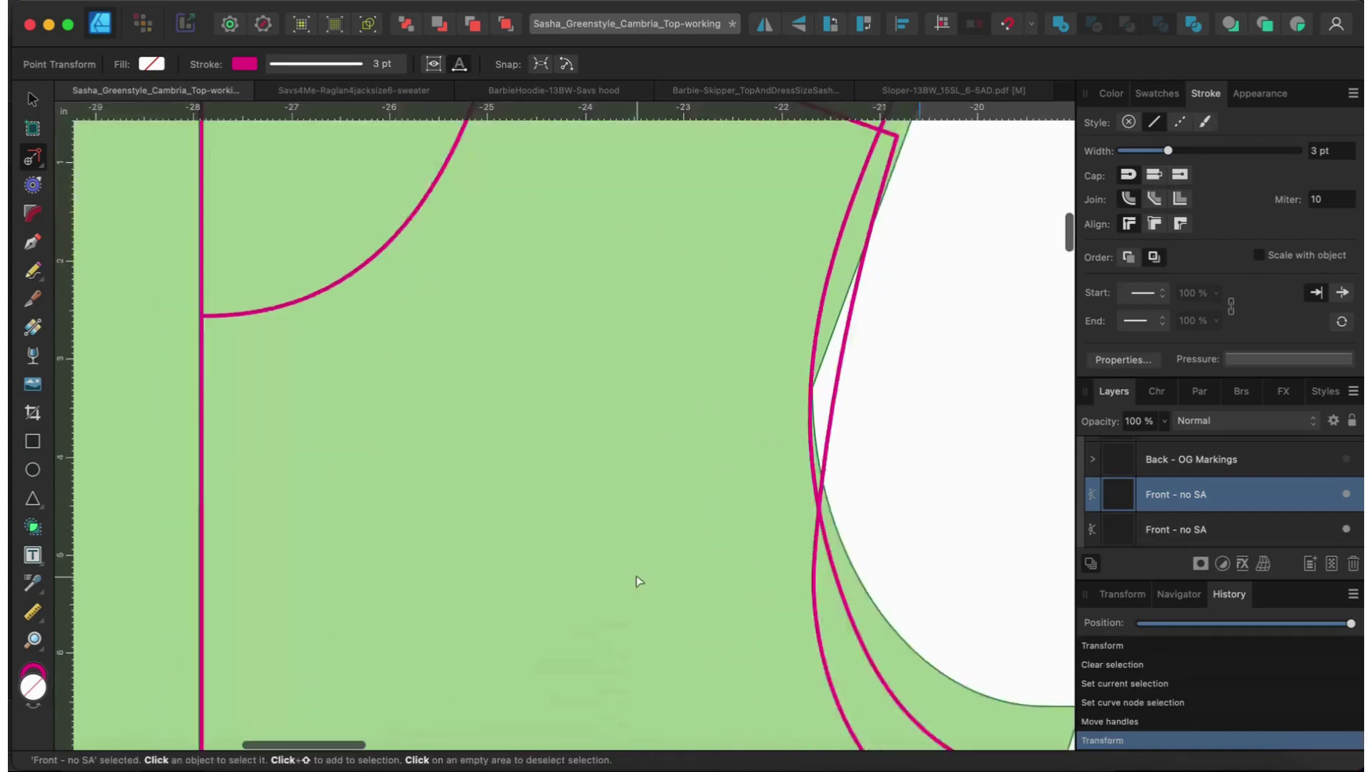
scroll(638, 581, down, 15)
scroll(639, 580, left, 2)
scroll(638, 580, up, 1)
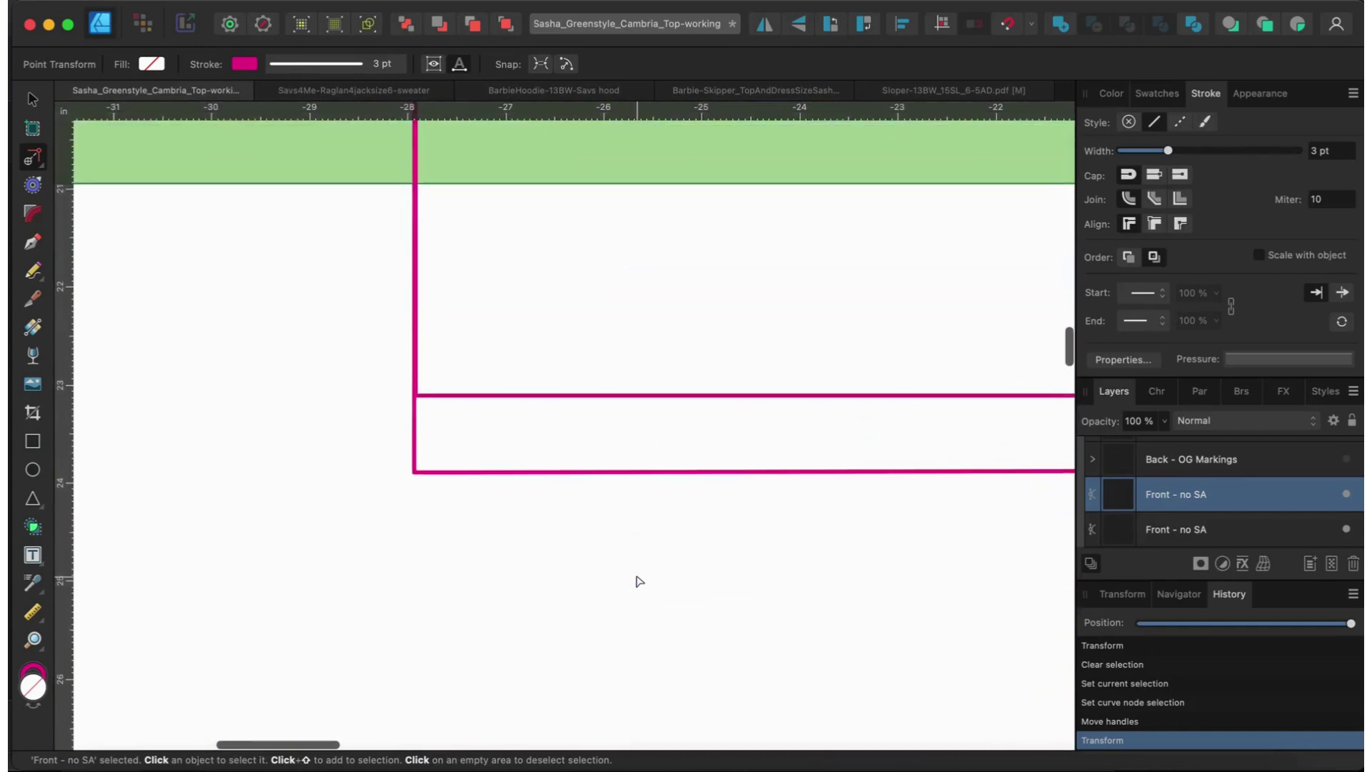
scroll(638, 580, up, 2)
scroll(639, 580, left, 1)
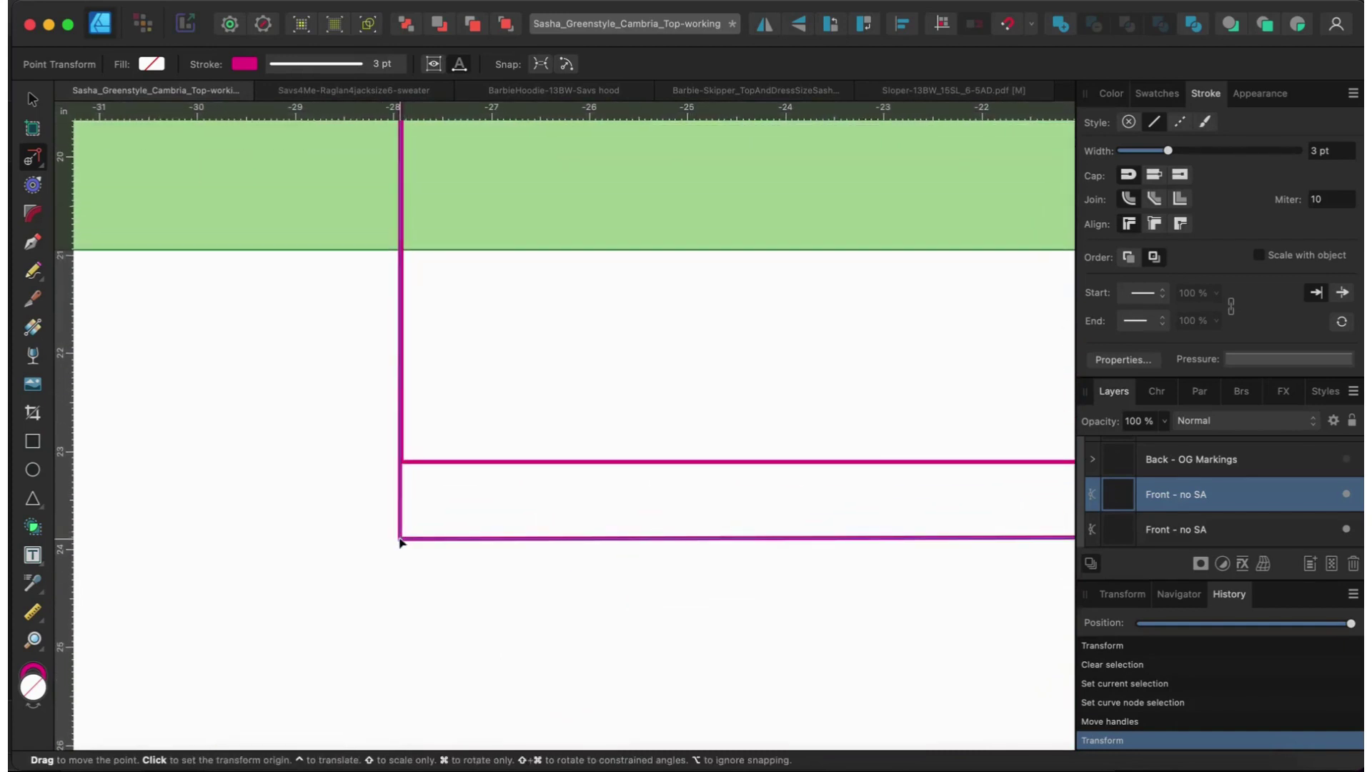
drag(399, 538, 402, 538)
scroll(557, 512, up, 2)
scroll(557, 512, right, 1)
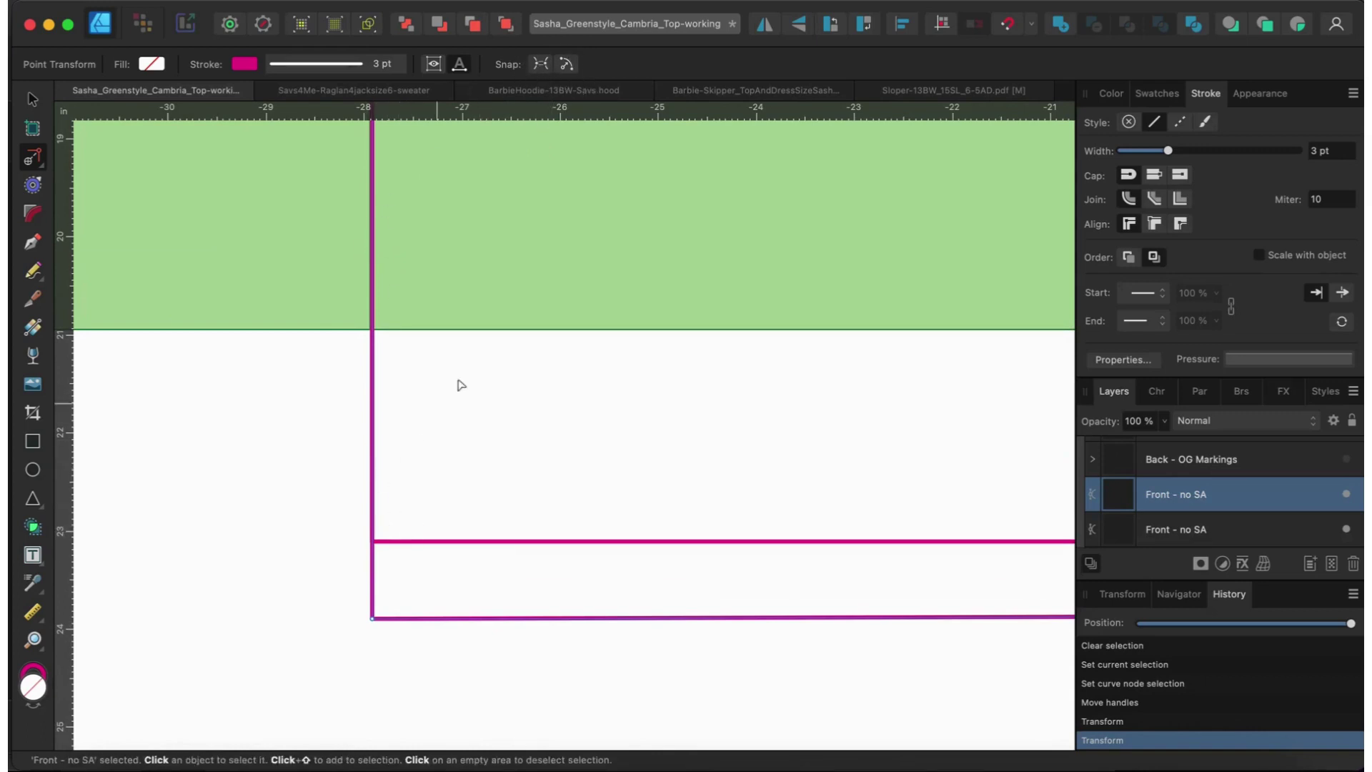
scroll(460, 385, up, 7)
scroll(461, 385, right, 1)
scroll(460, 385, up, 20)
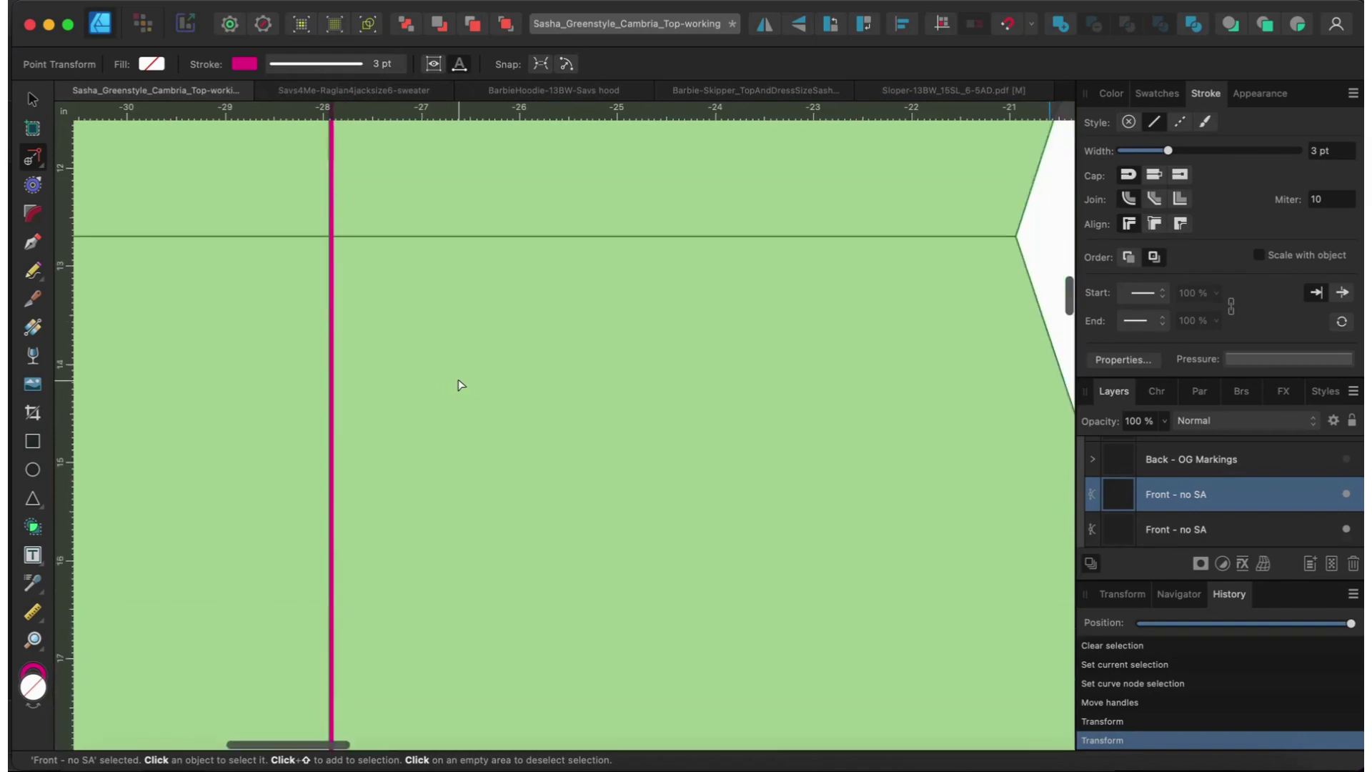
scroll(461, 385, up, 8)
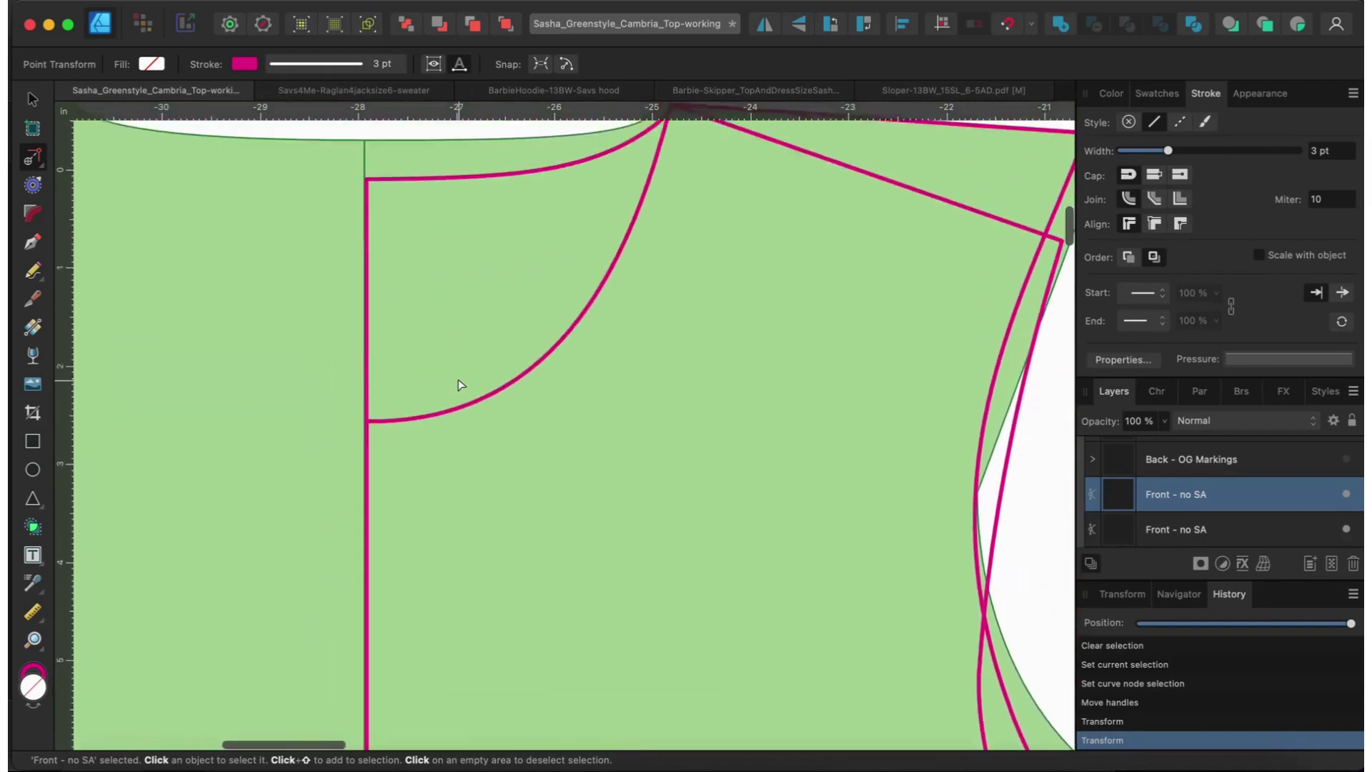
scroll(461, 385, up, 1)
scroll(461, 386, right, 1)
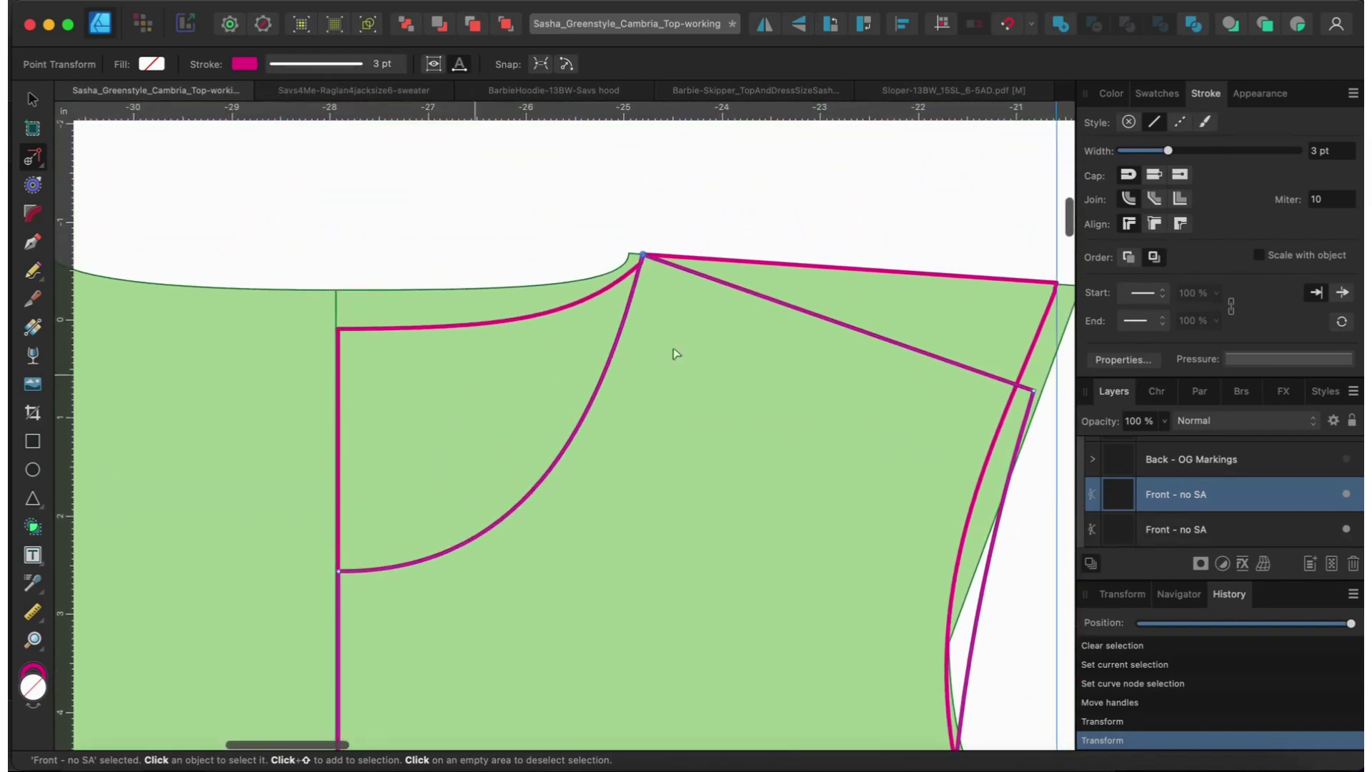
scroll(789, 338, right, 2)
scroll(788, 338, down, 1)
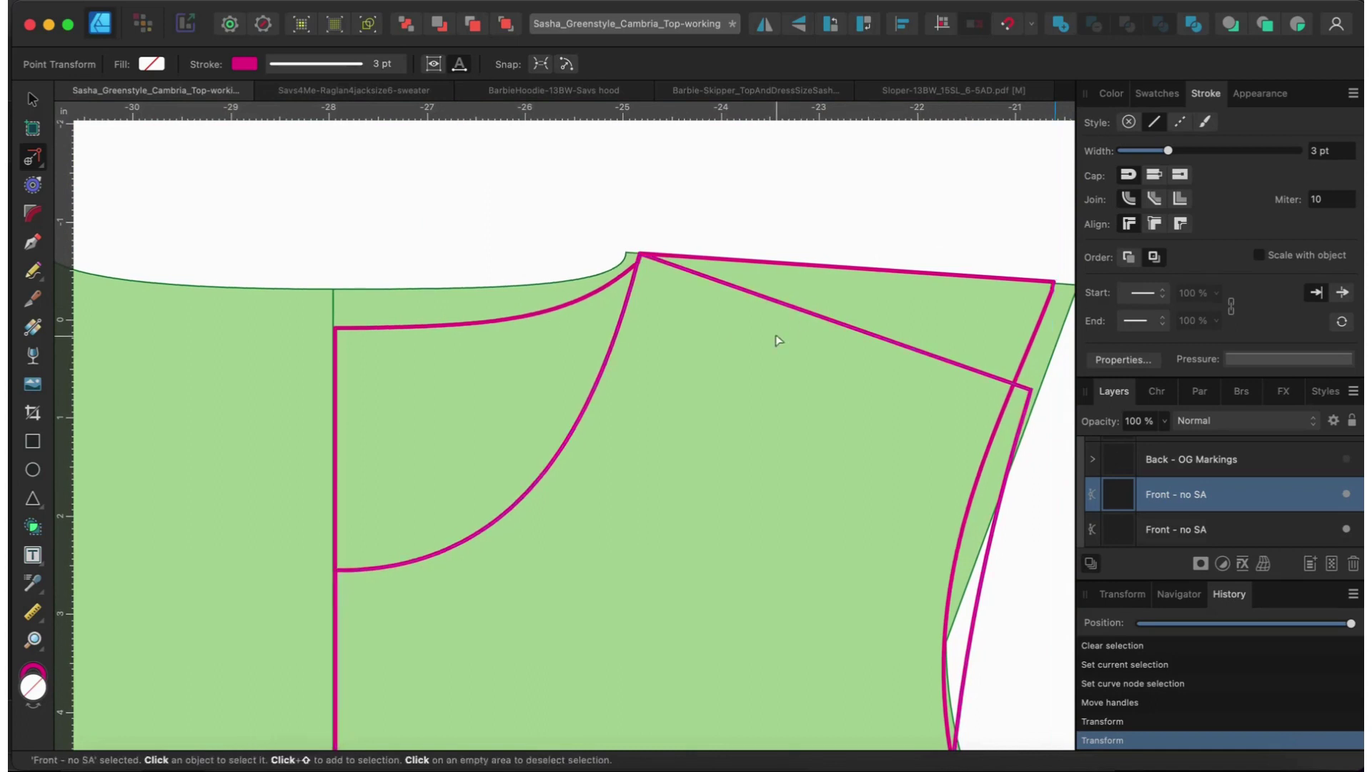